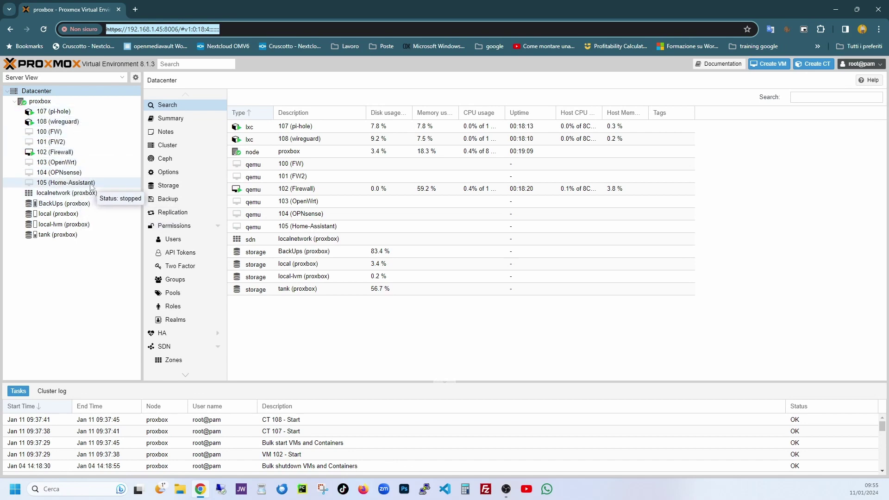
View container 107 (pi-hole)'s empty backup list on BackUps, then return to Datacenter
left_click(65, 112)
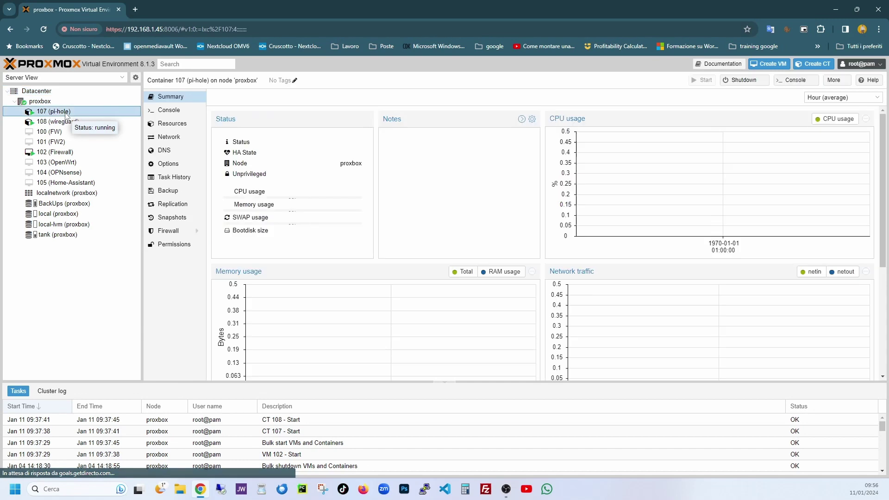
left_click(168, 194)
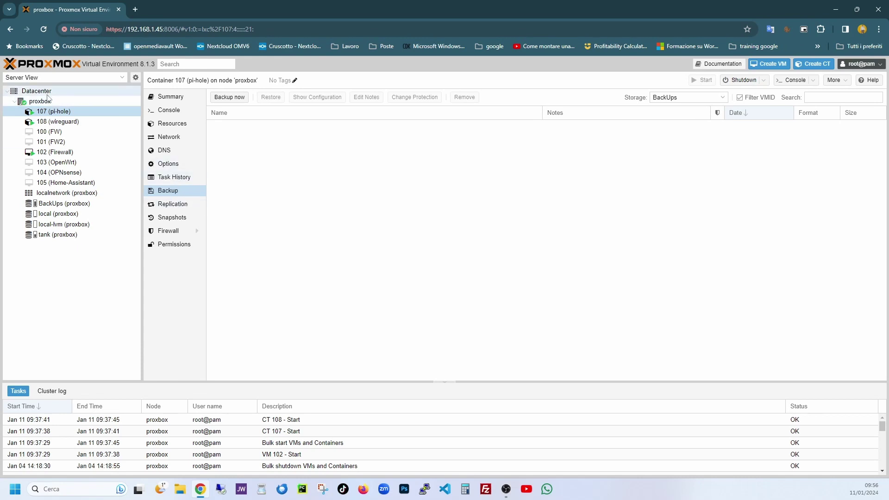
left_click(47, 94)
left_click(178, 188)
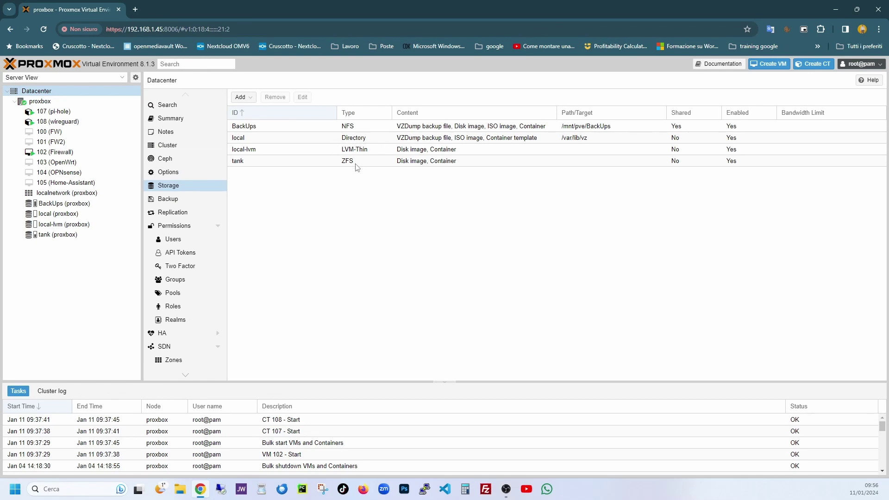
left_click(304, 161)
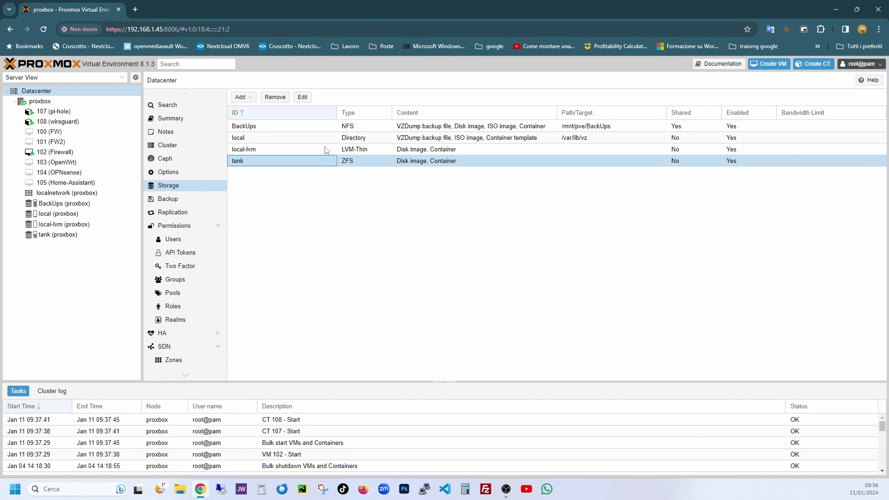
left_click(270, 130)
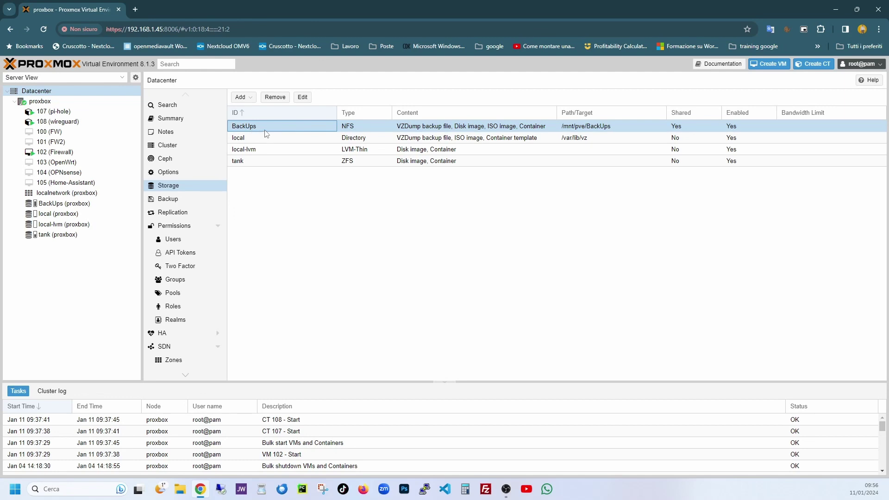
left_click(255, 142)
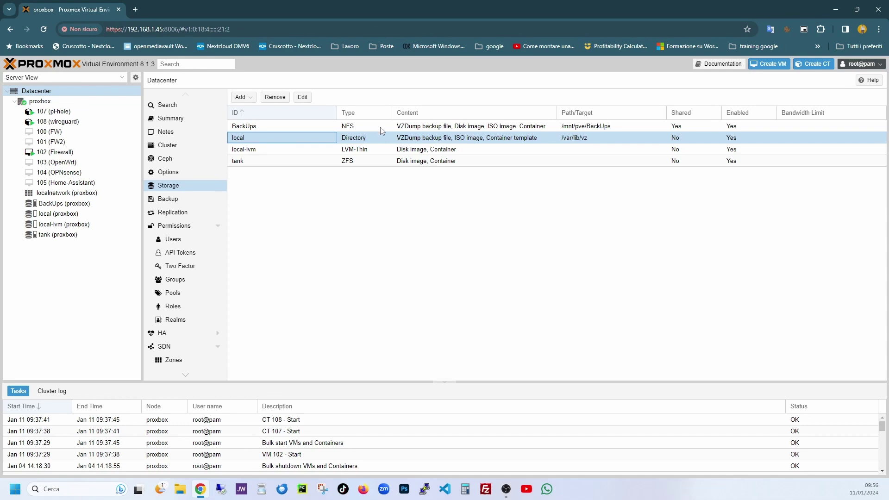
left_click(67, 114)
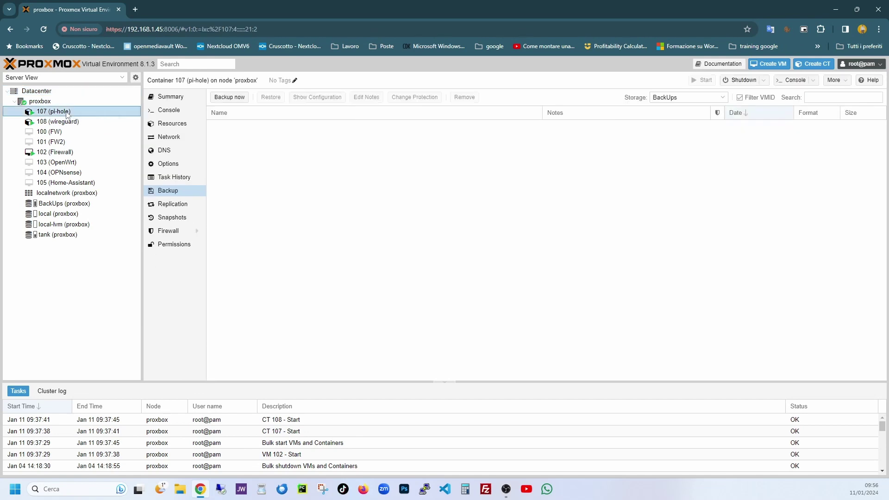
Open and close the manual backup dialog, checking which storages can hold backups
left_click(230, 98)
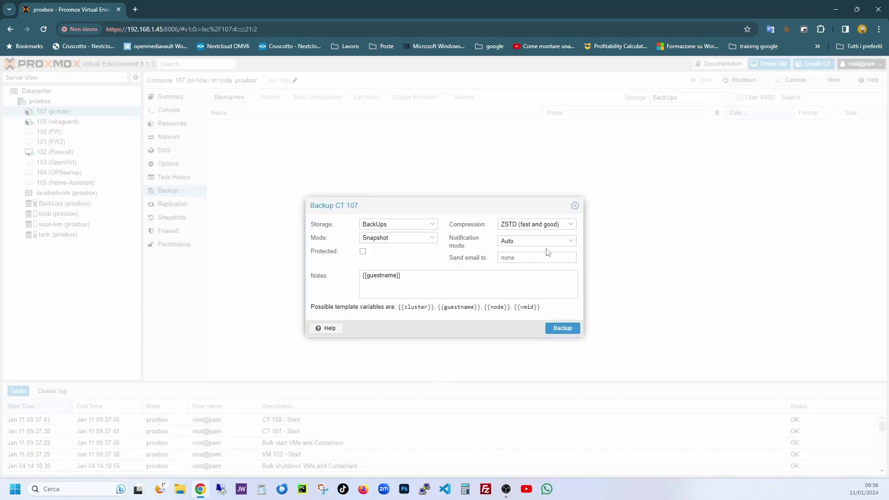
left_click(575, 206)
left_click(723, 98)
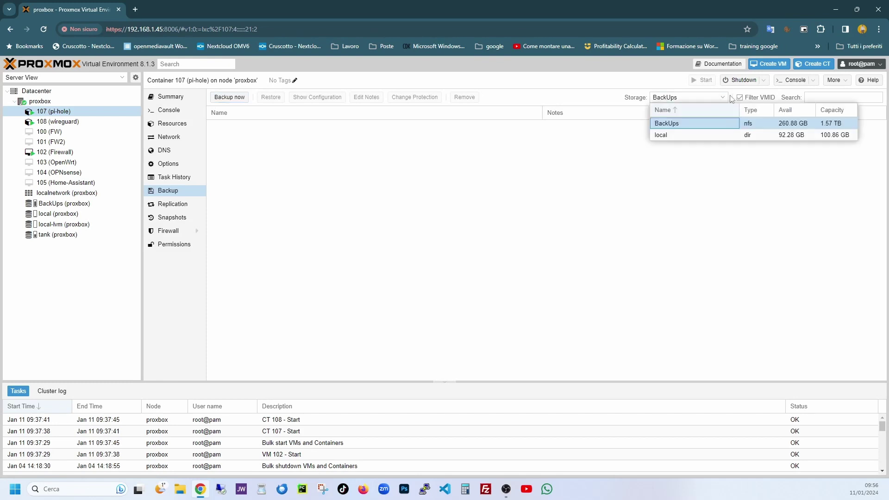
left_click(477, 143)
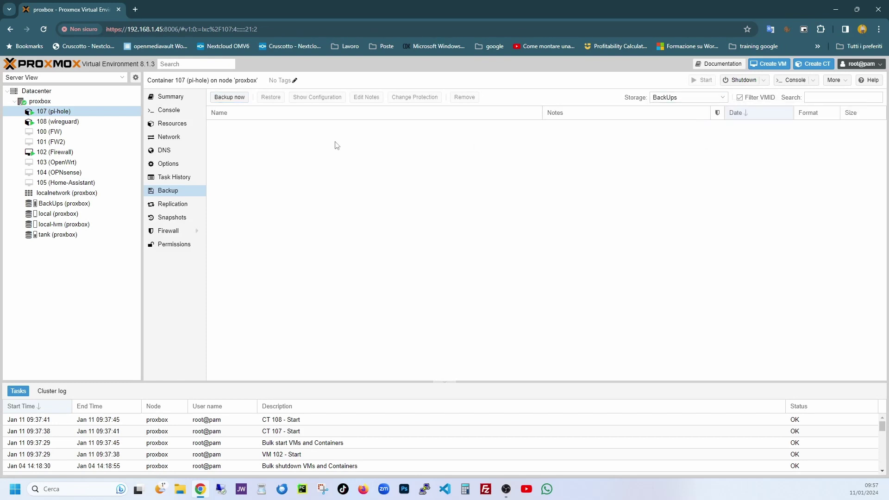
Reopen container 107's Backup now dialog and keep BackUps as the target storage
left_click(224, 99)
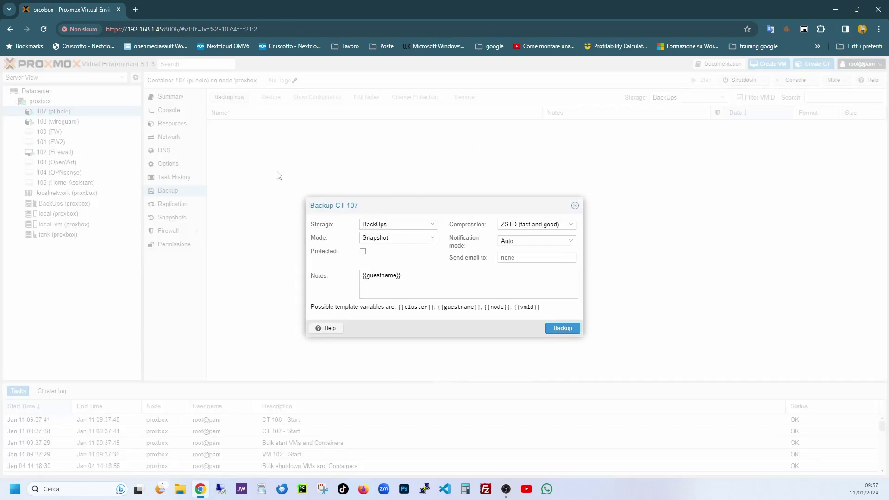
left_click(432, 225)
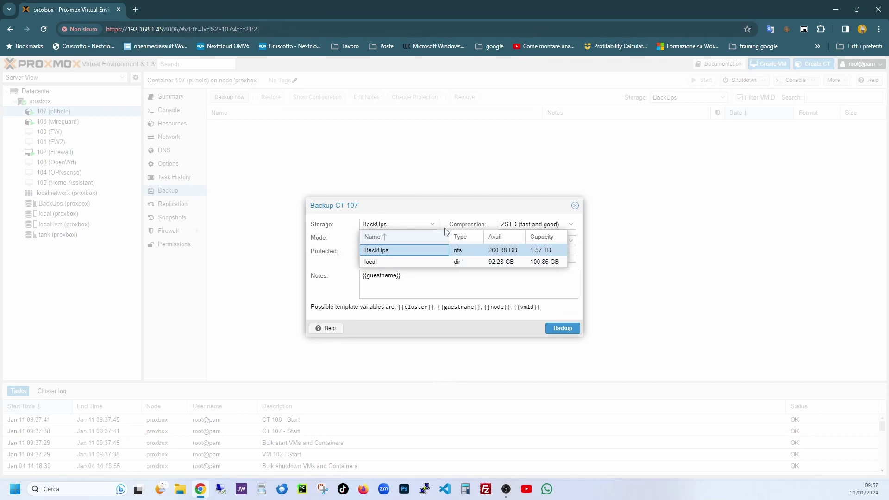
left_click(431, 225)
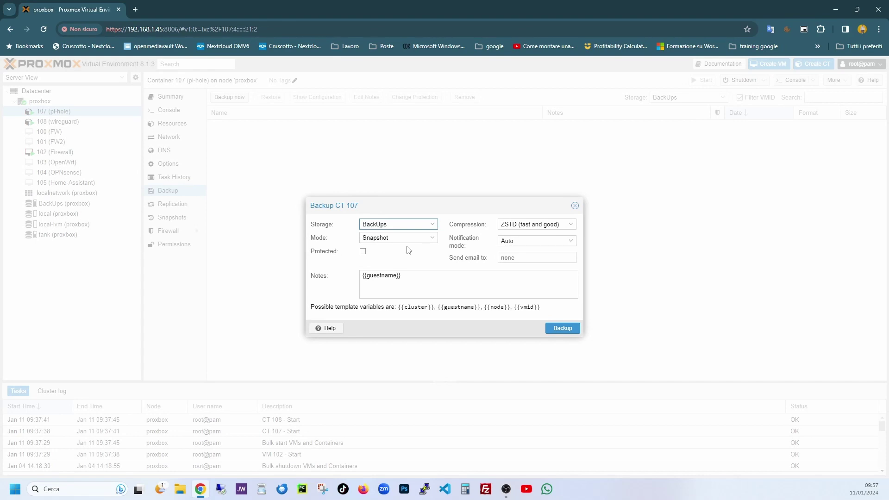
left_click(432, 225)
left_click(433, 225)
left_click(180, 489)
double_click(113, 94)
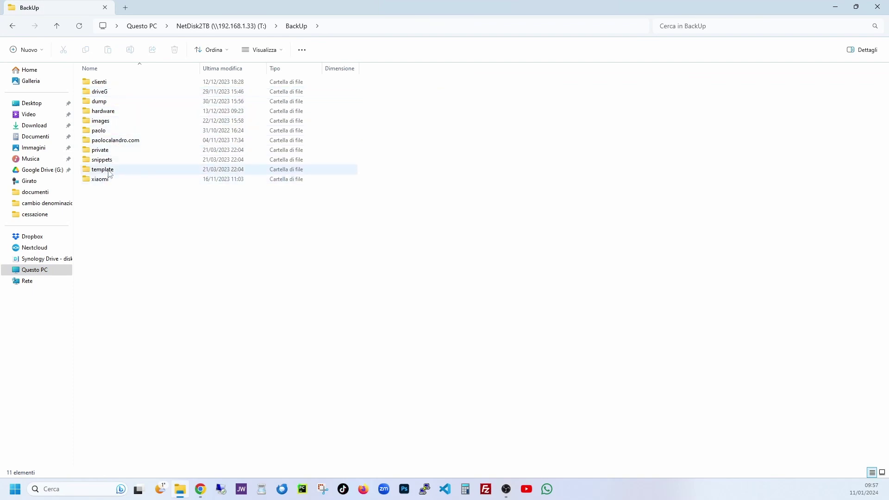
double_click(103, 104)
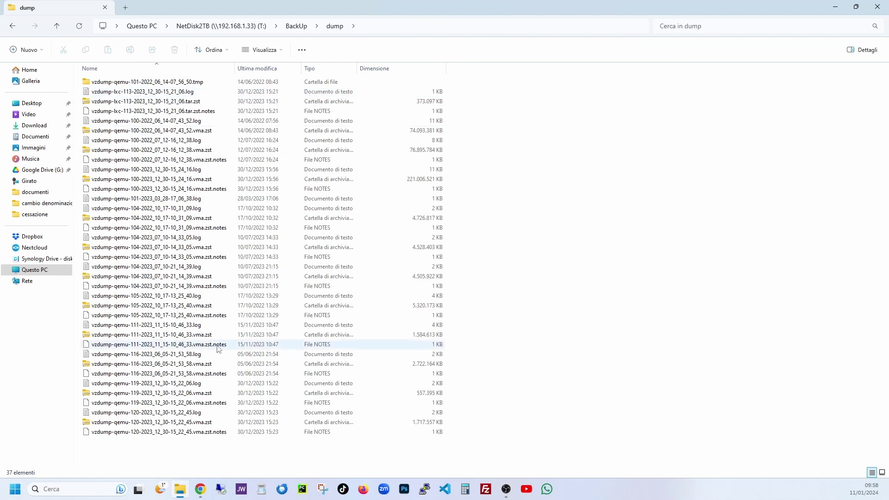
left_click(181, 493)
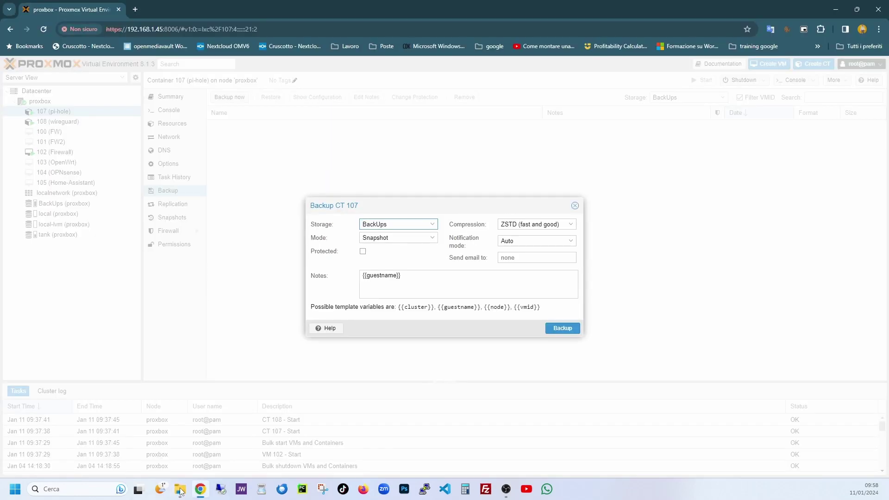
Review the Snapshot, Suspend and Stop modes, then cancel the CT 107 backup dialog unchanged
left_click(181, 491)
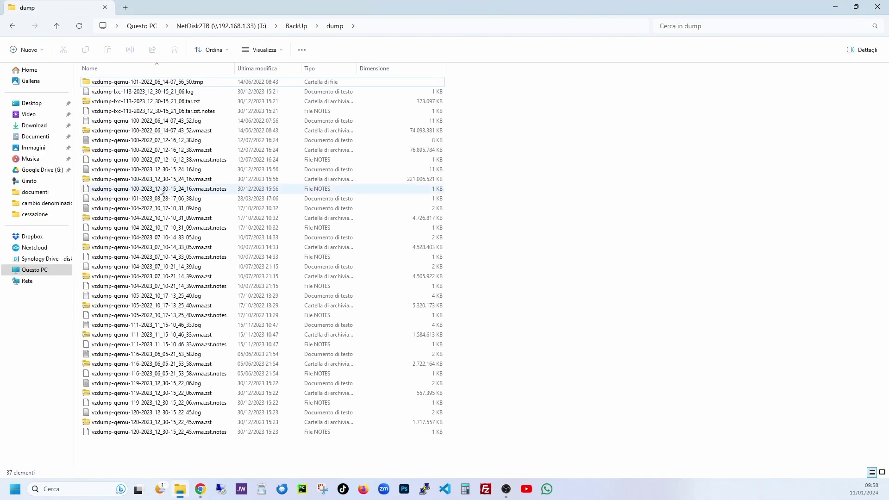
left_click(181, 492)
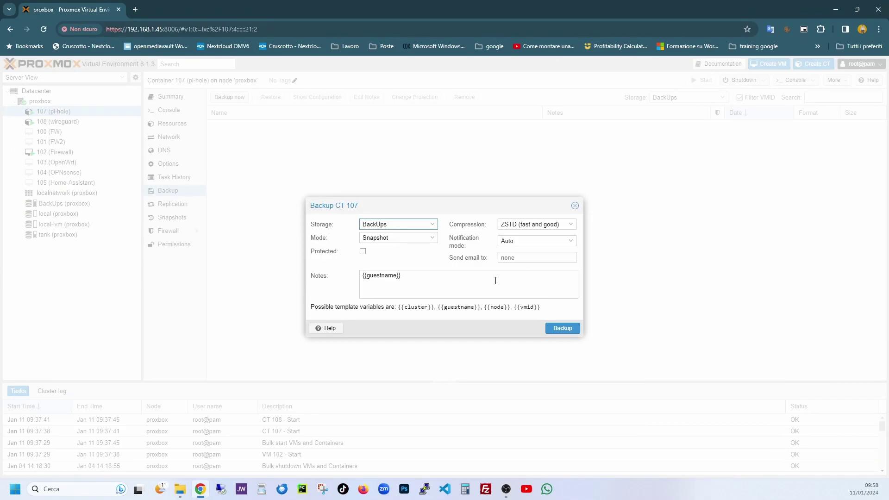
left_click(412, 237)
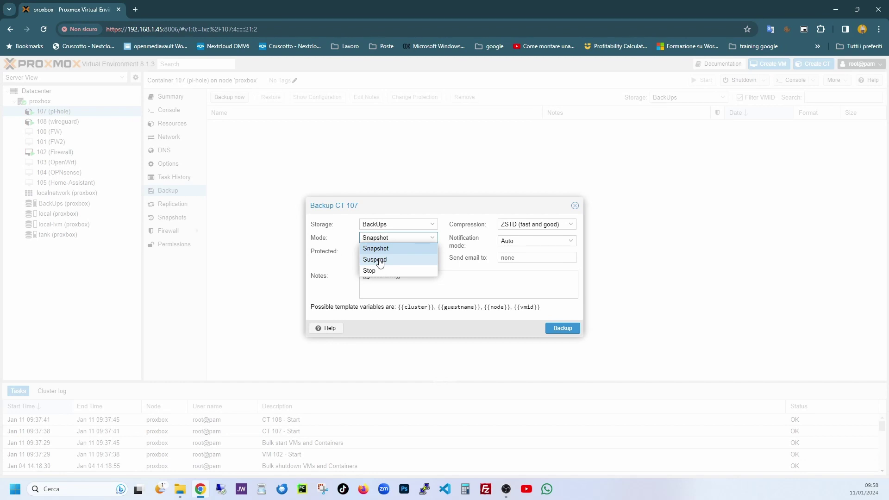
key("Escape")
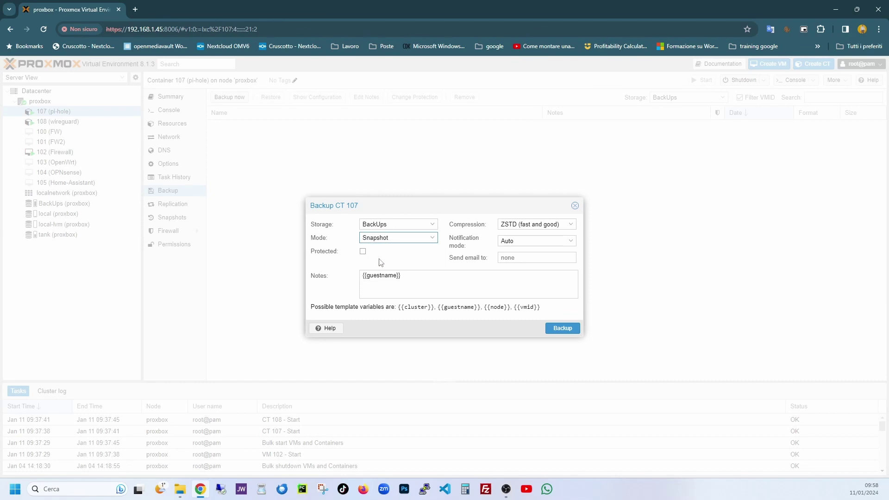
left_click(388, 238)
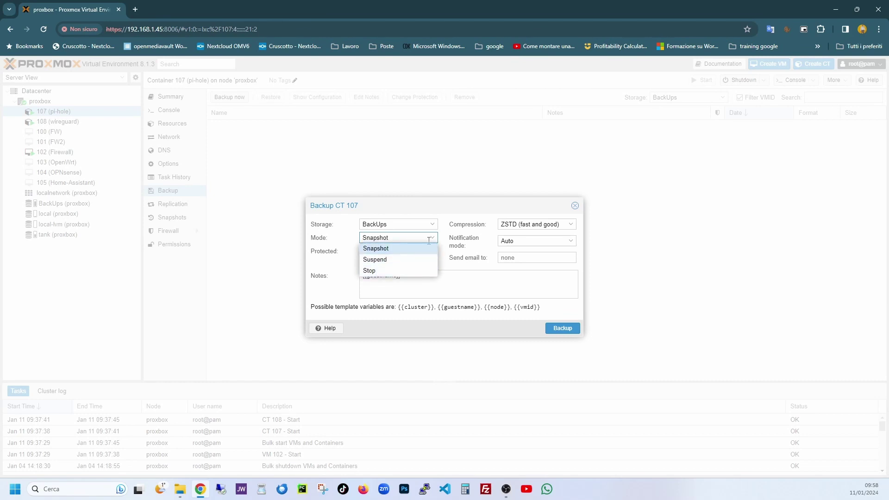
key("Escape")
key("Escape")
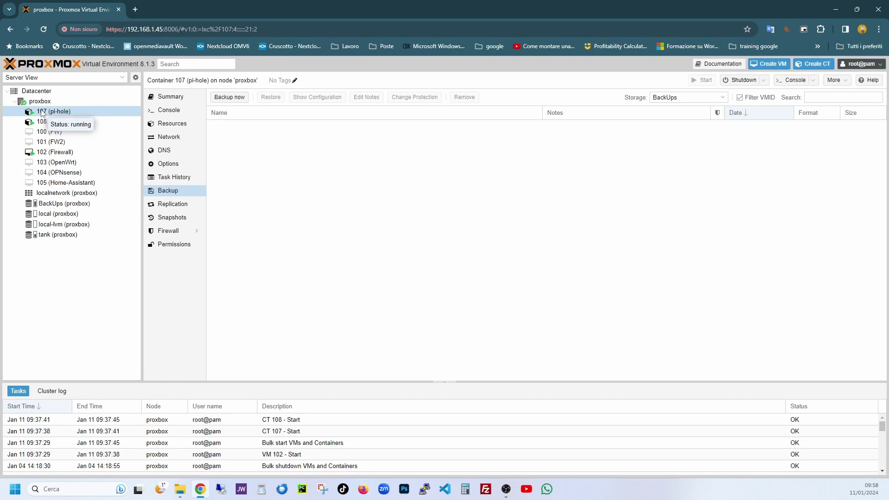
Reopen CT 107's Backup now dialog and place the cursor in the {{guestname}} Notes field
left_click(228, 99)
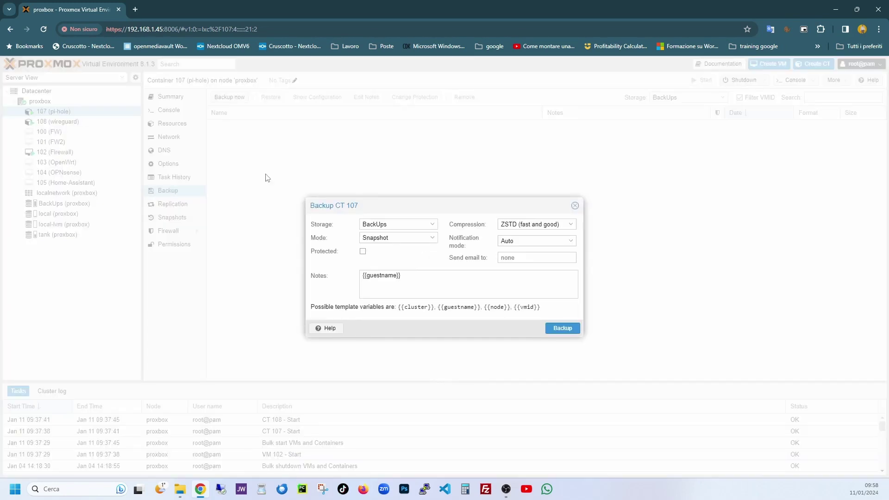
key("Escape")
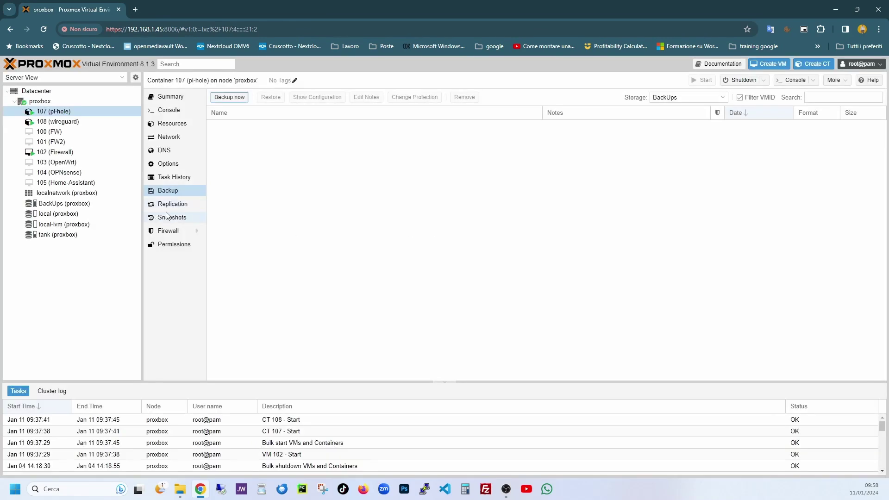
left_click(167, 216)
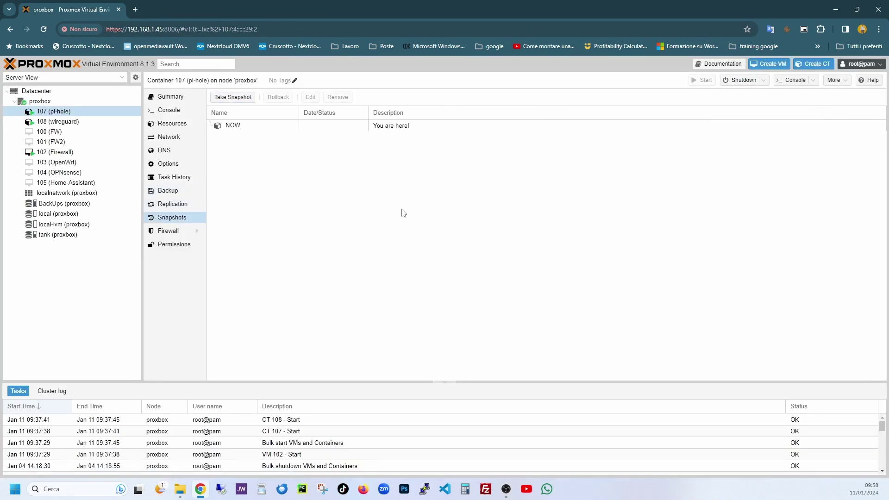
left_click(164, 192)
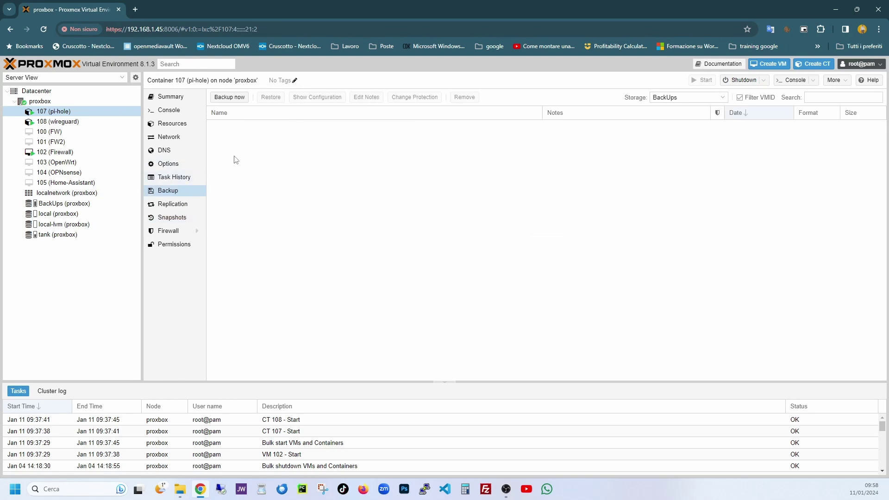
left_click(229, 97)
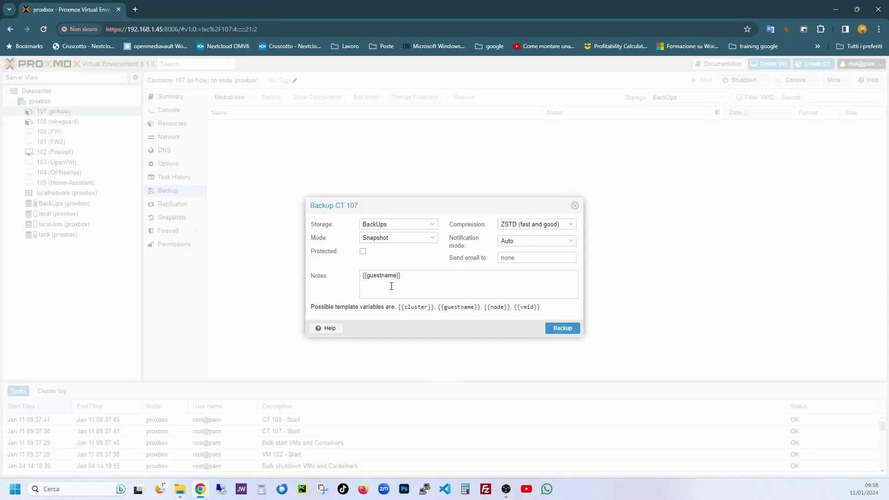
left_click(412, 277)
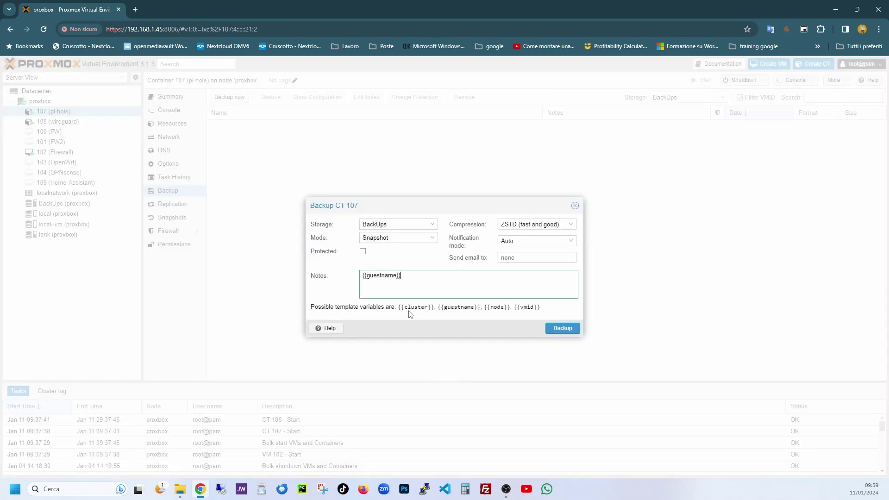
left_click(181, 489)
Edit the CT 107 backup notes to read {{node}}{{guestname}} by pasting template variables
left_click_drag(406, 275, 334, 283)
key("ctrl+c")
left_click(421, 276)
key("ctrl+v")
double_click(415, 307)
key("ctrl+c")
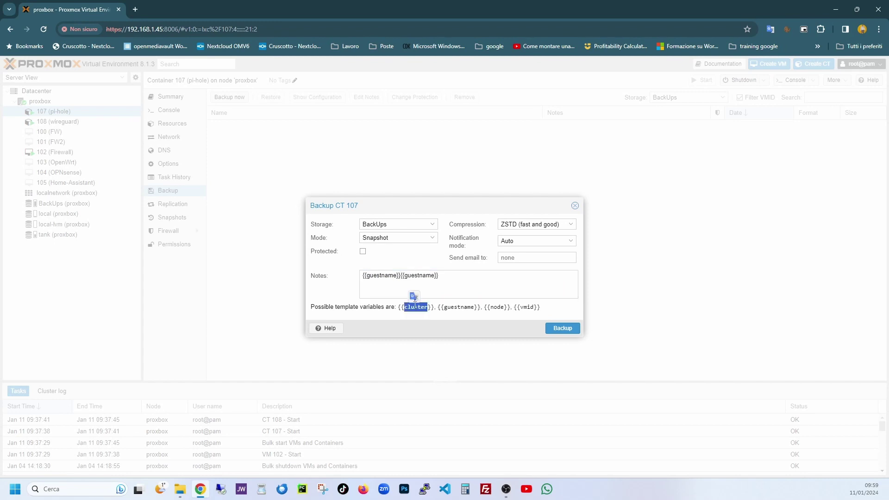
double_click(383, 276)
key("ctrl+v")
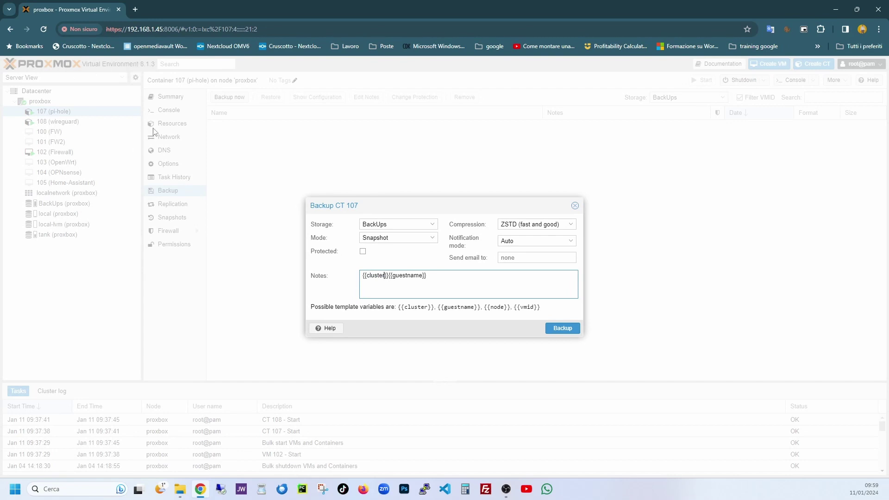
double_click(497, 307)
key("ctrl+c")
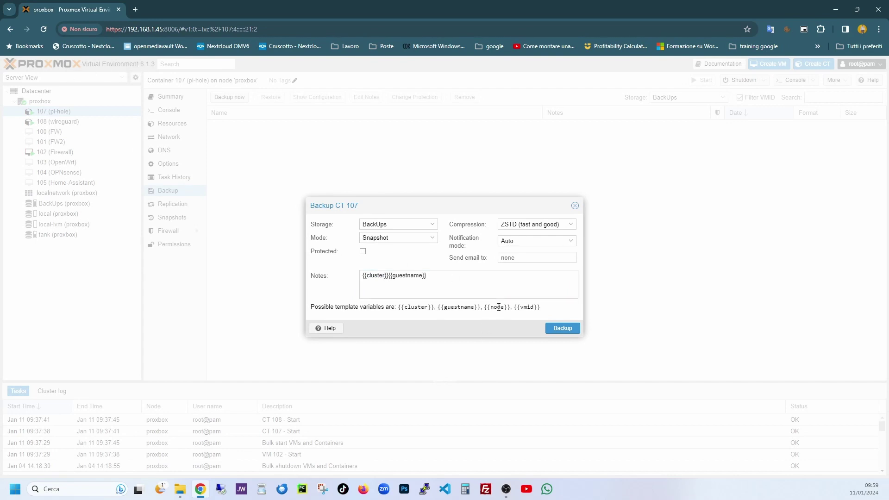
double_click(371, 275)
key("ctrl+v")
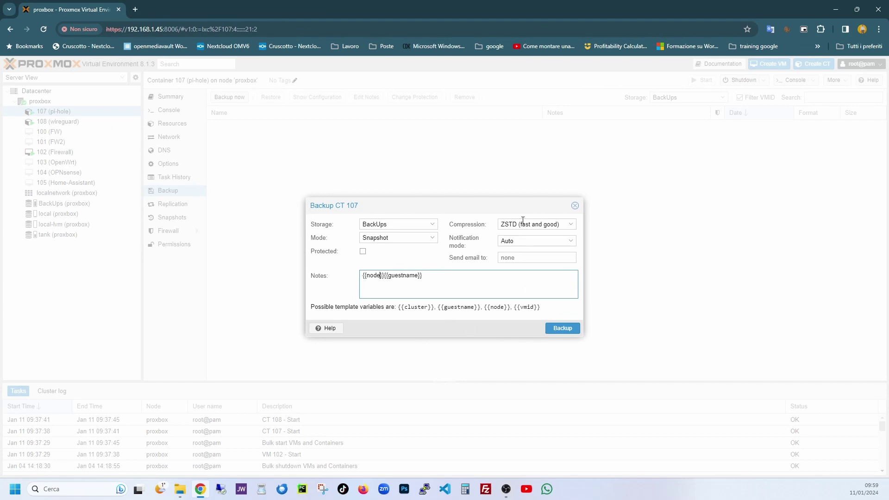
Keep ZSTD compression, set notifications to Email (legacy) and enter the administrator's e-mail address
left_click(575, 227)
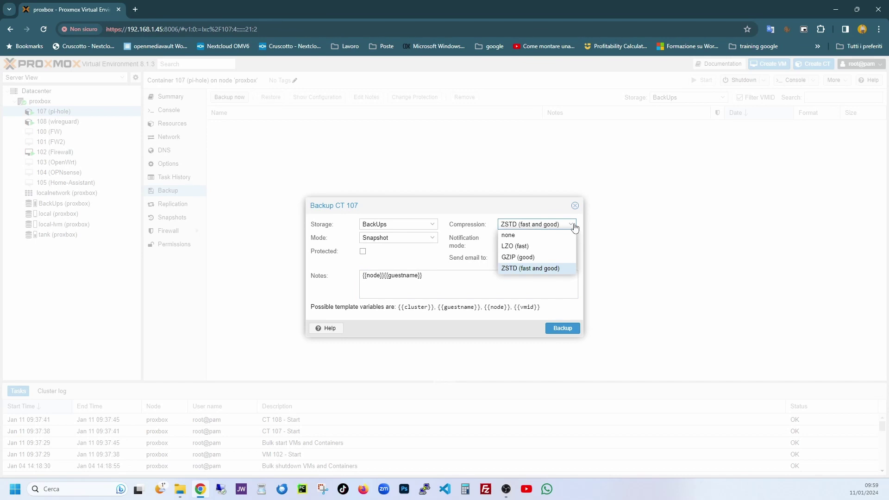
left_click(574, 226)
left_click(539, 237)
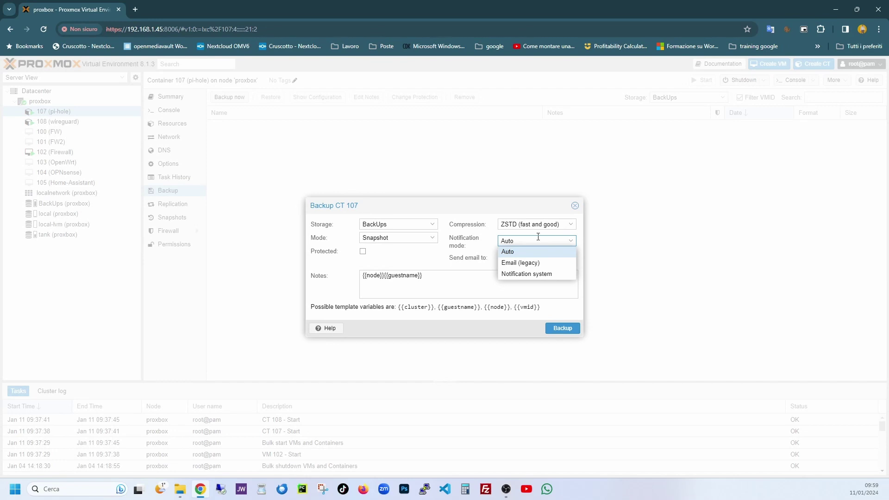
left_click(536, 263)
left_click(535, 260)
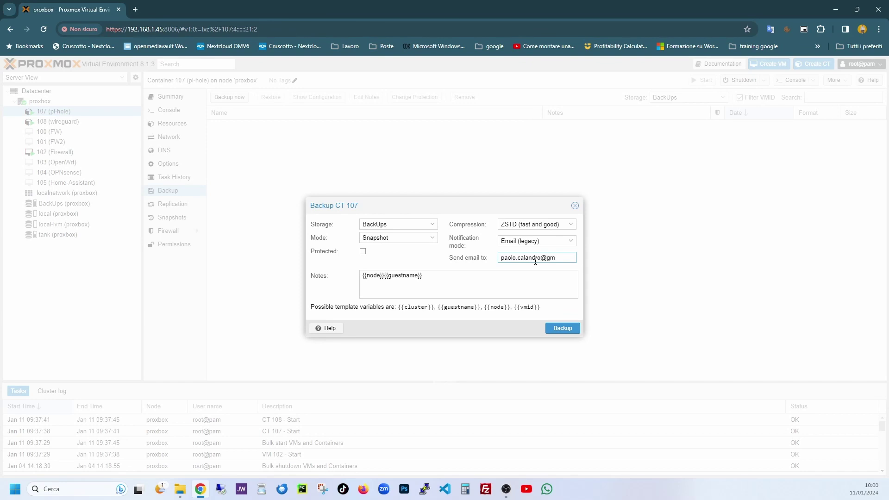
Complete the e-mail address, run the CT 107 backup and check its archive in the dump folder
type("m")
left_click(554, 329)
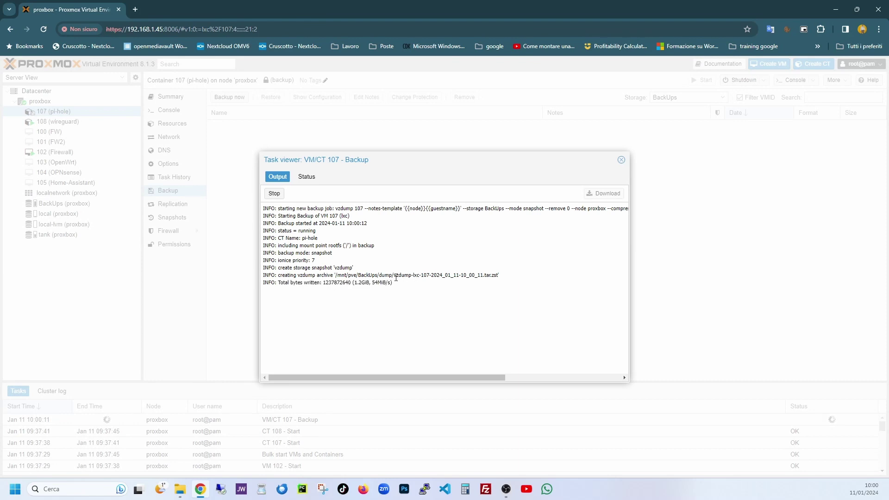
left_click_drag(396, 276, 424, 276)
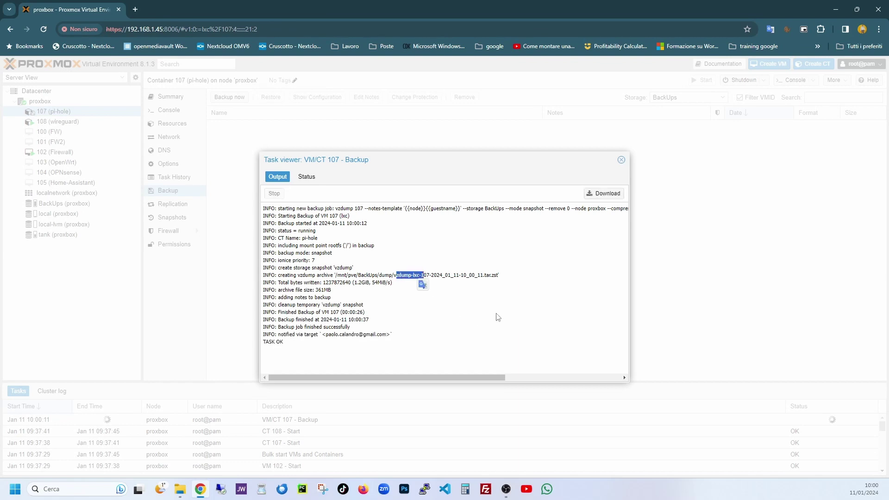
left_click(177, 492)
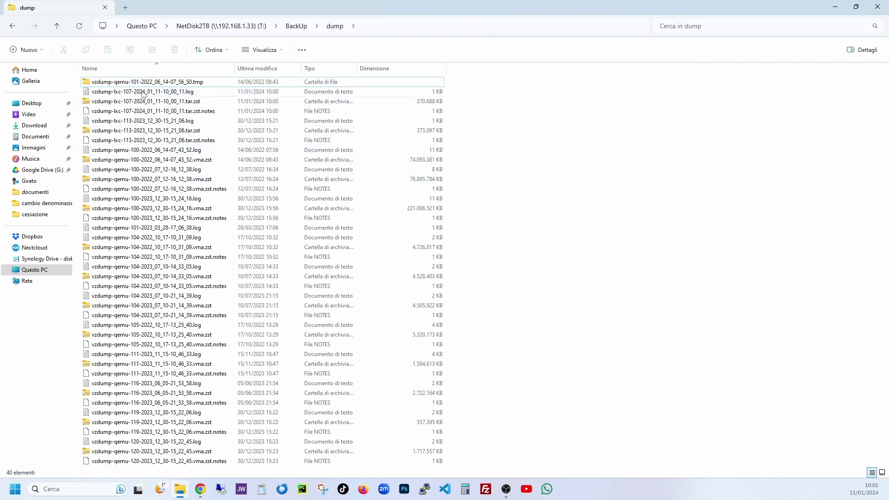
left_click(836, 9)
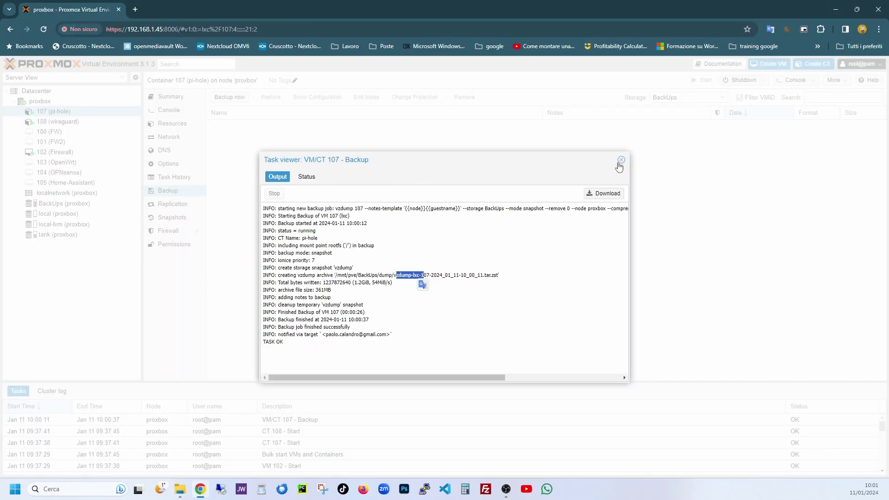
Close the backup log and select the new 379.58 MB vzdump-lxc-107 archive in CT 107's backups
left_click(621, 160)
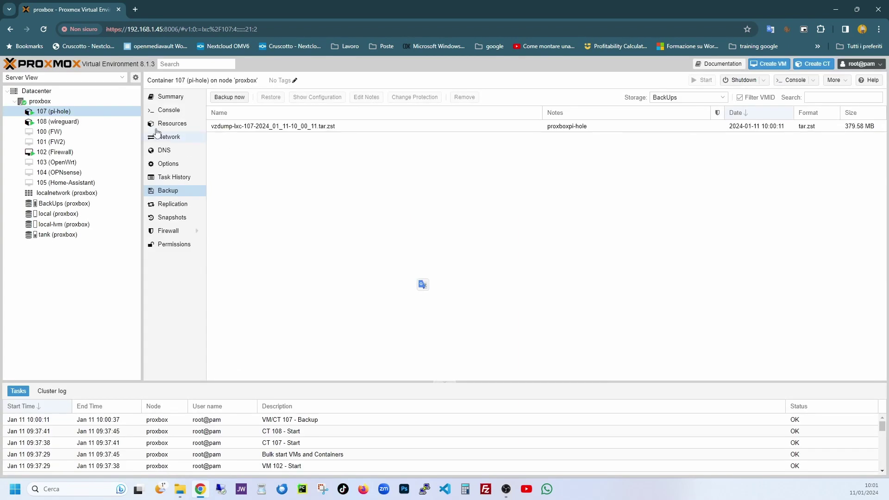
left_click(168, 165)
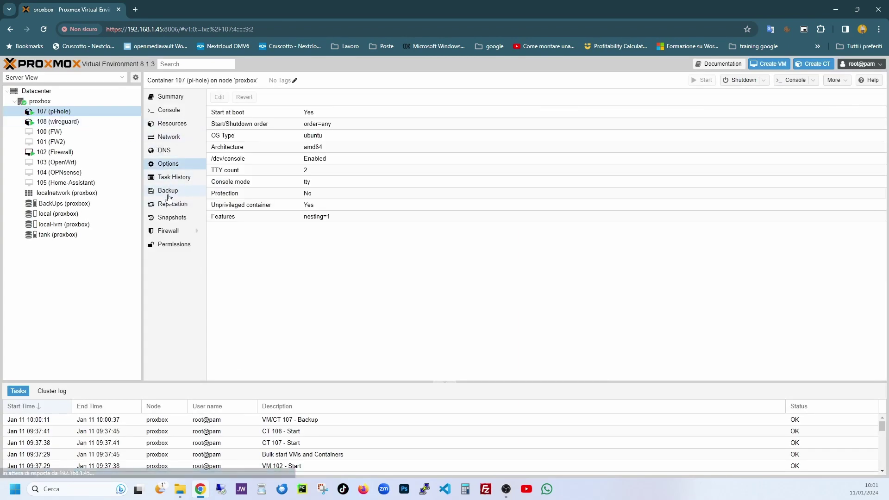
left_click(168, 191)
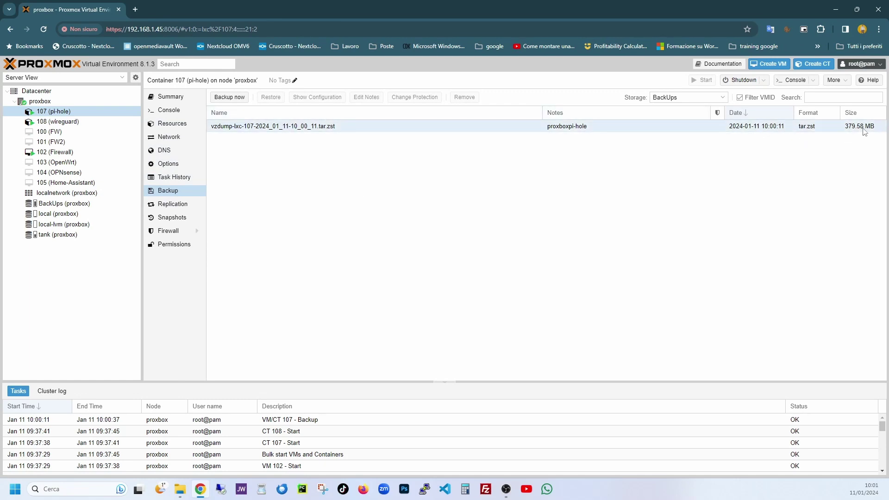
left_click(306, 131)
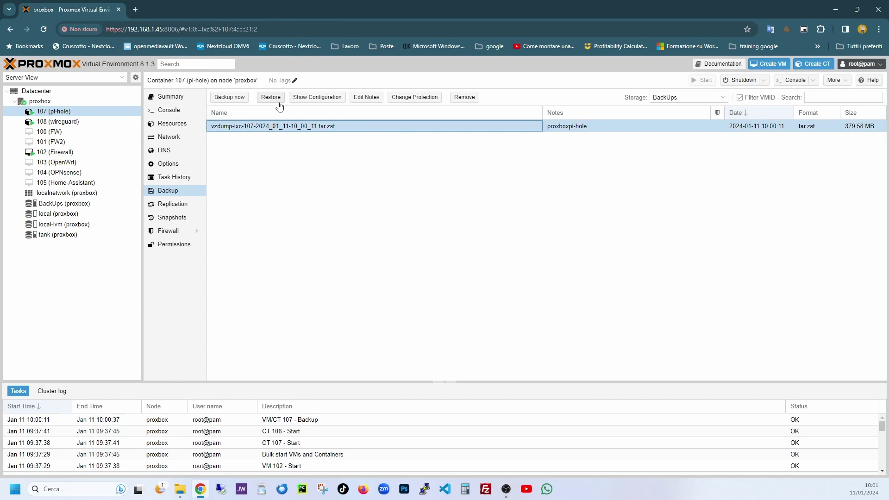
left_click(160, 218)
Take a CT 107 snapshot named PrimaSettaggio, close its log, then select container 108 (wireguard)
left_click(227, 98)
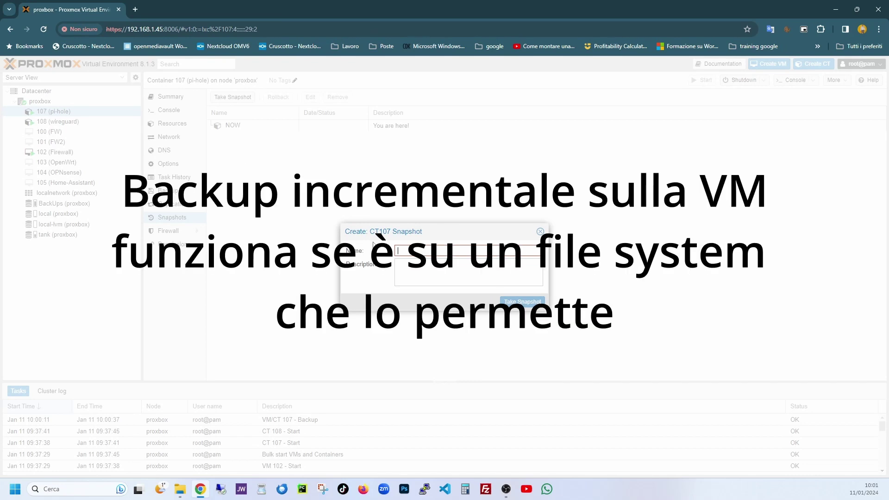
type("Prin")
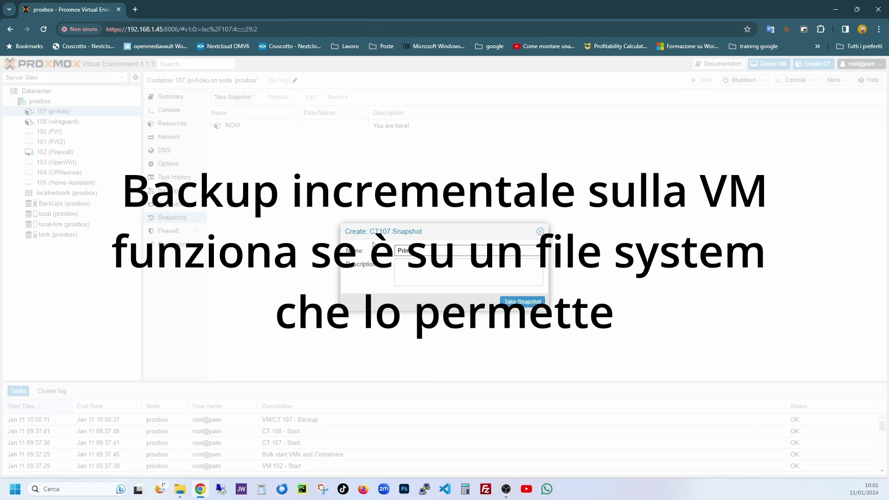
type("Settaggio")
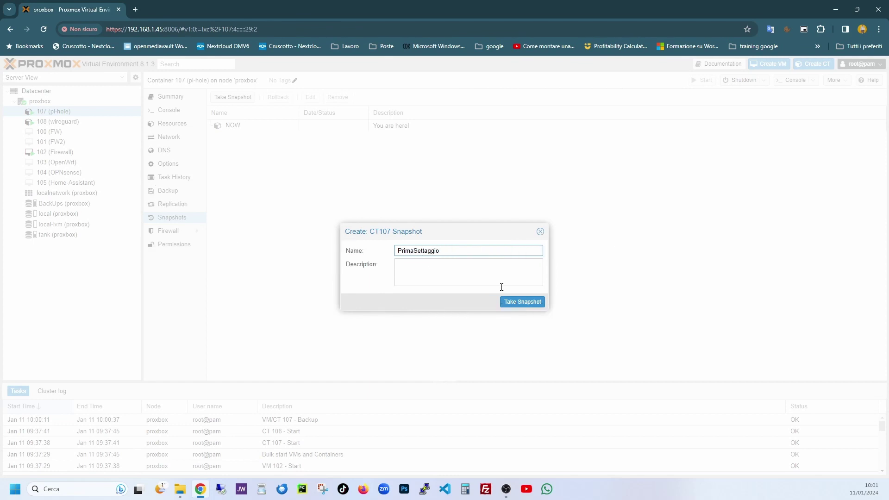
left_click(522, 304)
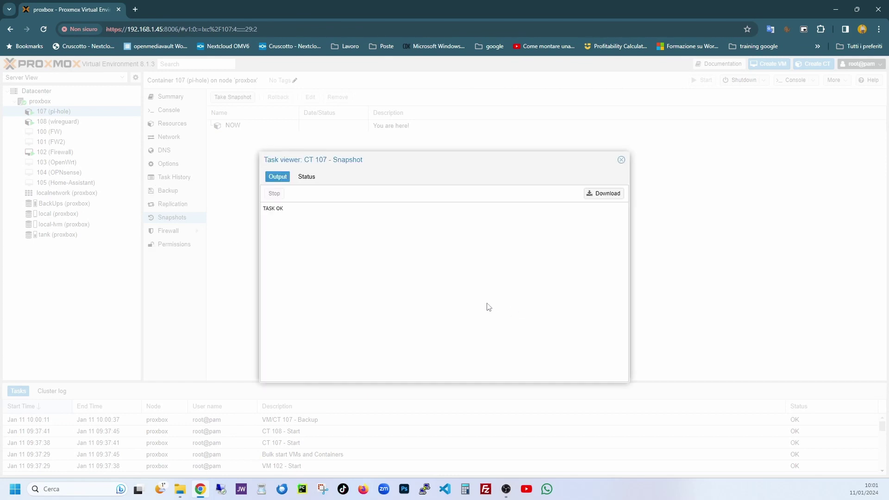
left_click(622, 160)
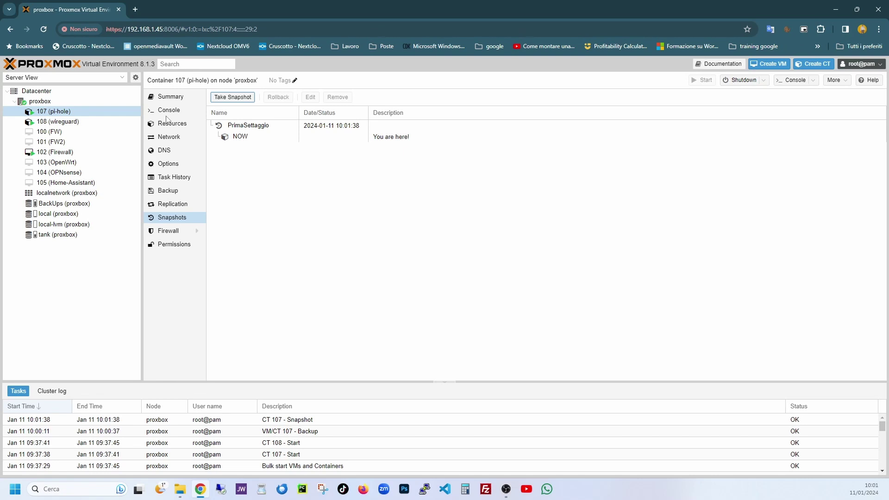
left_click(243, 137)
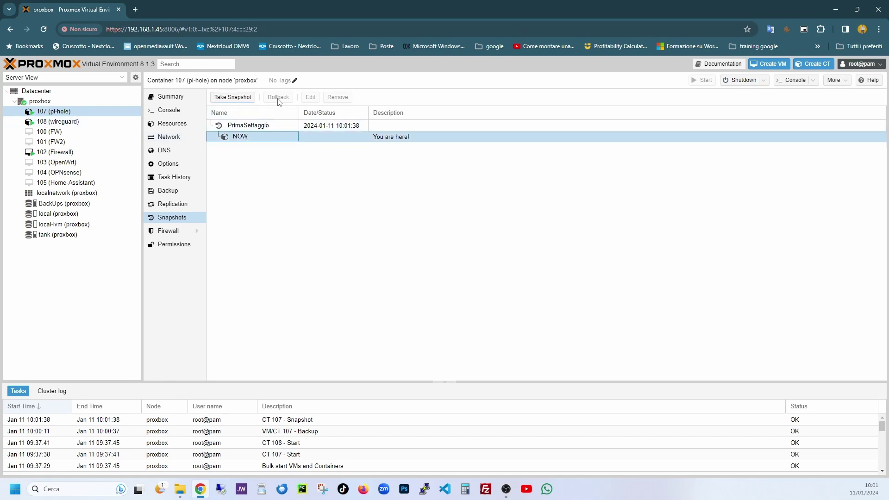
left_click(257, 126)
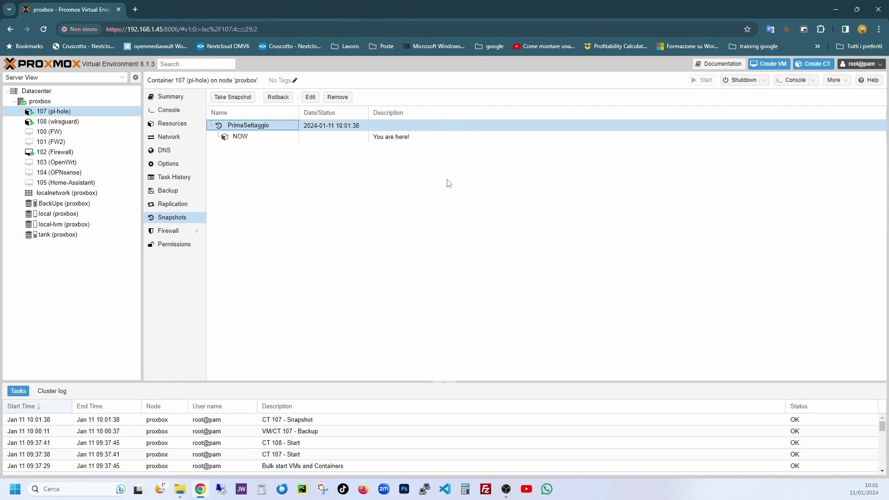
left_click(58, 122)
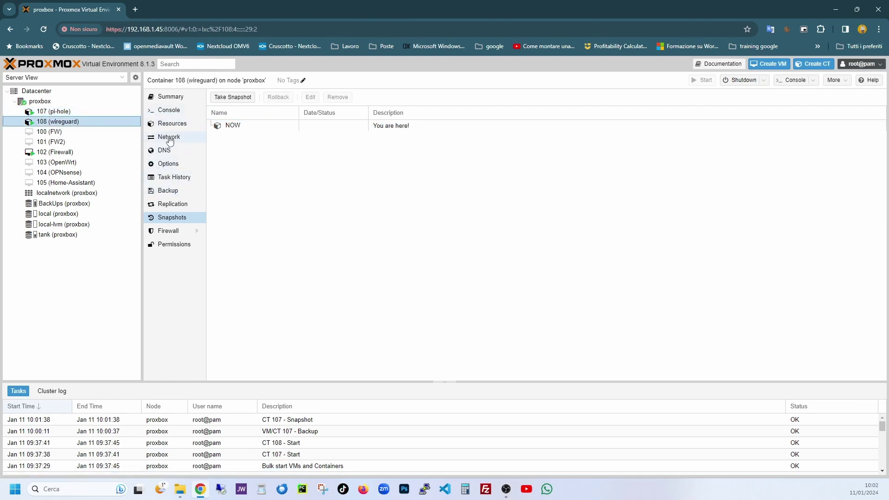
Back up container 108 with all template variables pasted, comma-separated, into the Notes
left_click(167, 190)
left_click(235, 97)
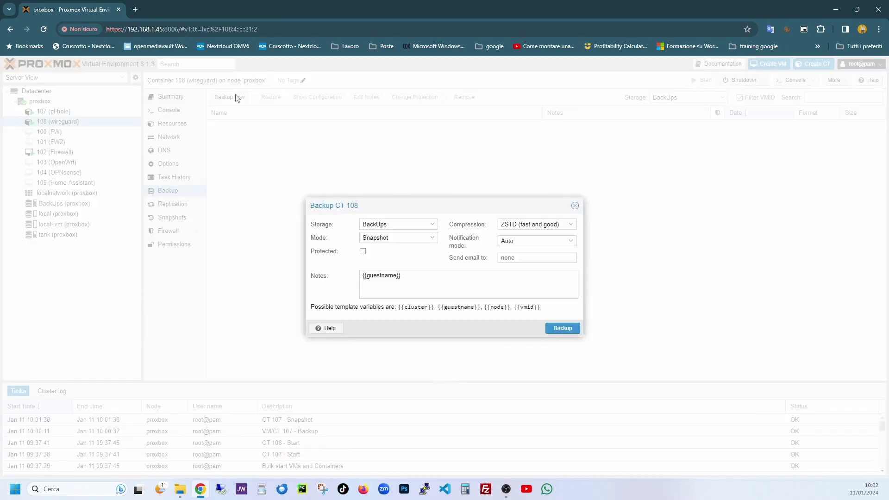
left_click(409, 278)
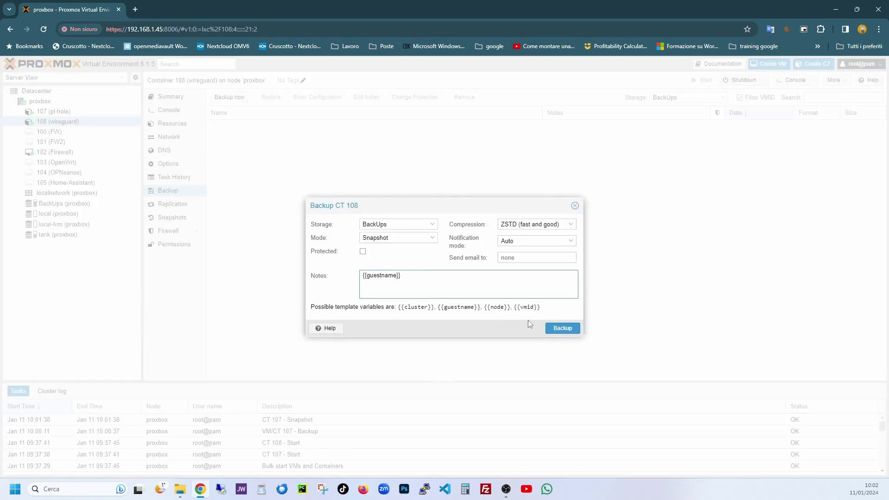
left_click_drag(544, 309, 398, 310)
key("ctrl+c")
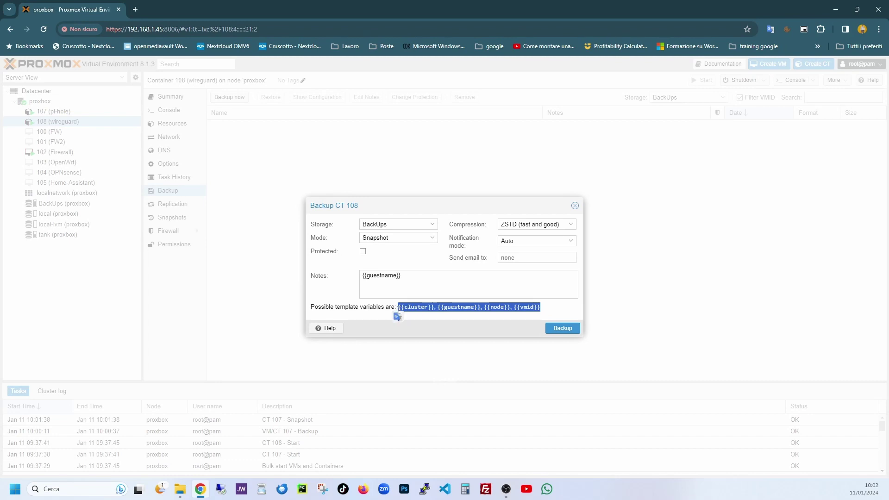
left_click(403, 278)
key("ctrl+v")
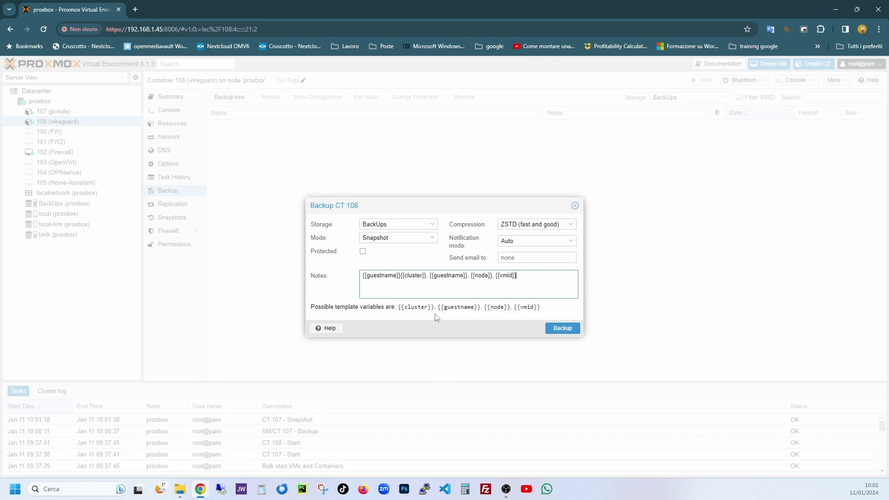
left_click(401, 276)
type(",")
left_click(566, 328)
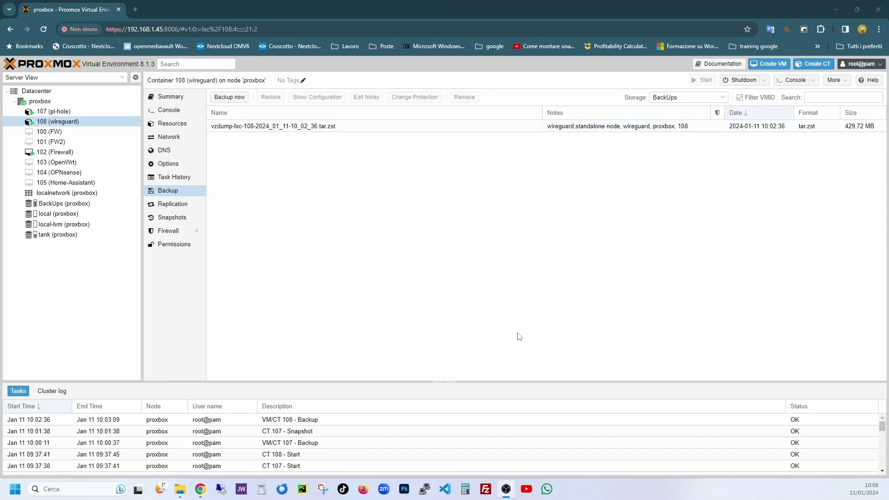
Locate the new vzdump-lxc-108 log and tar.zst archive in the dump folder, then return to Proxmox
left_click(181, 495)
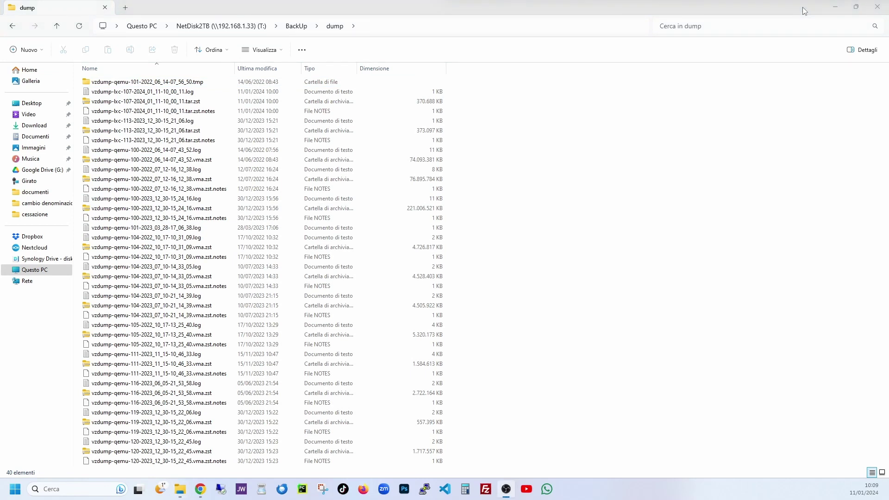
left_click(836, 8)
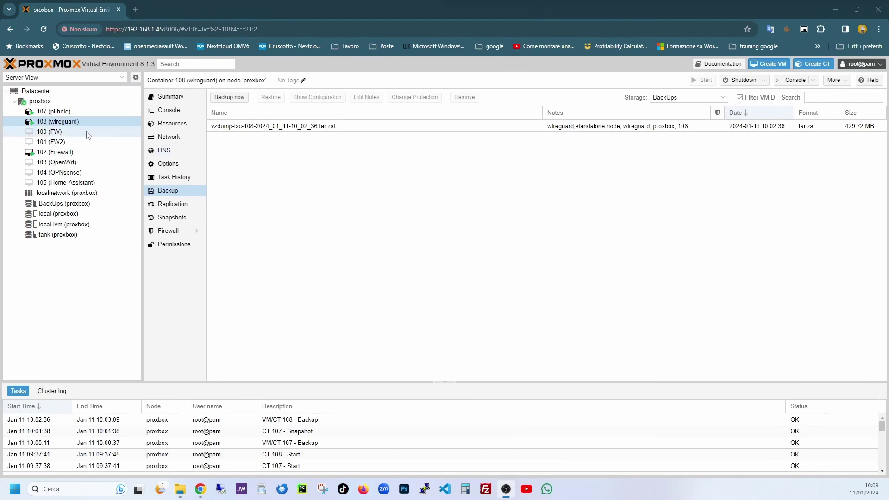
left_click(181, 491)
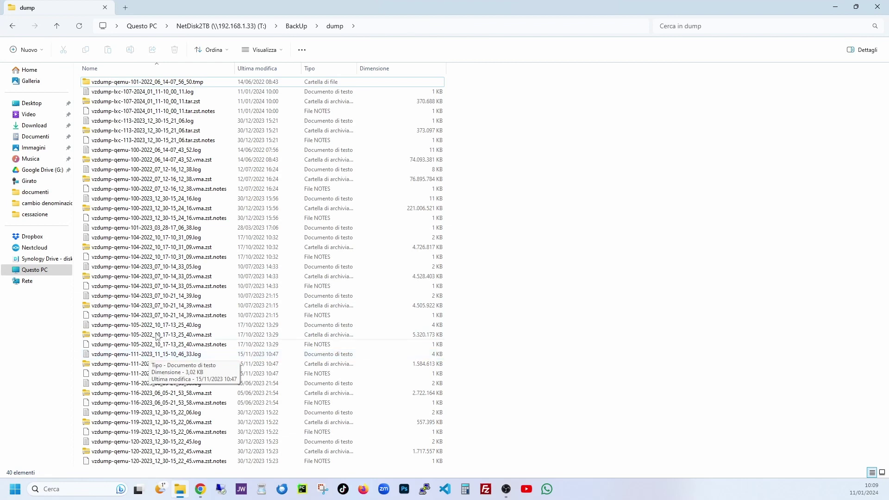
left_click(157, 249)
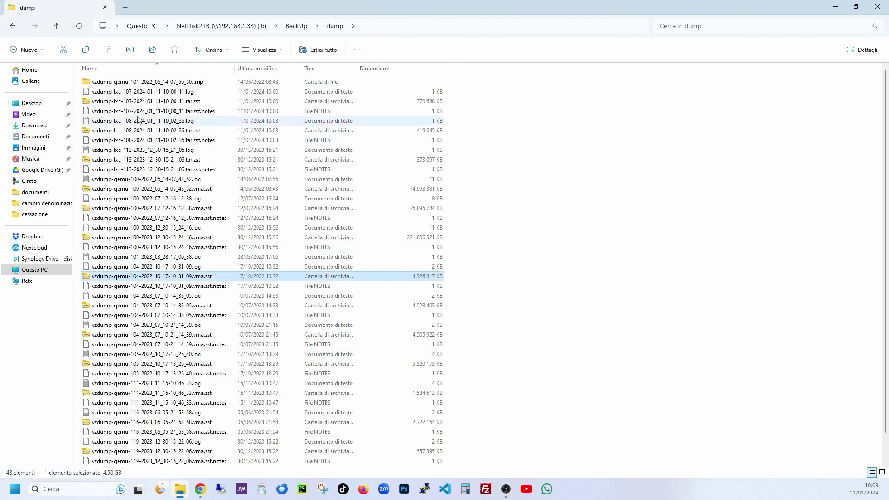
left_click(143, 122)
left_click(145, 131)
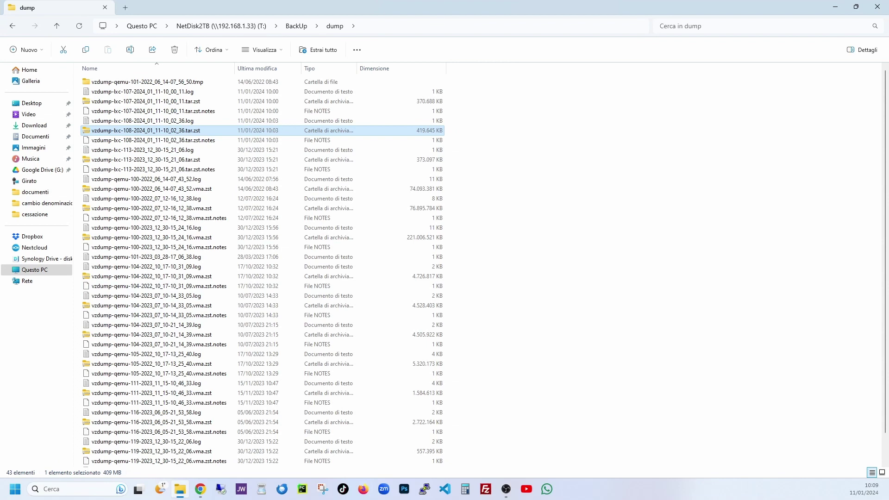
key("alt+Tab")
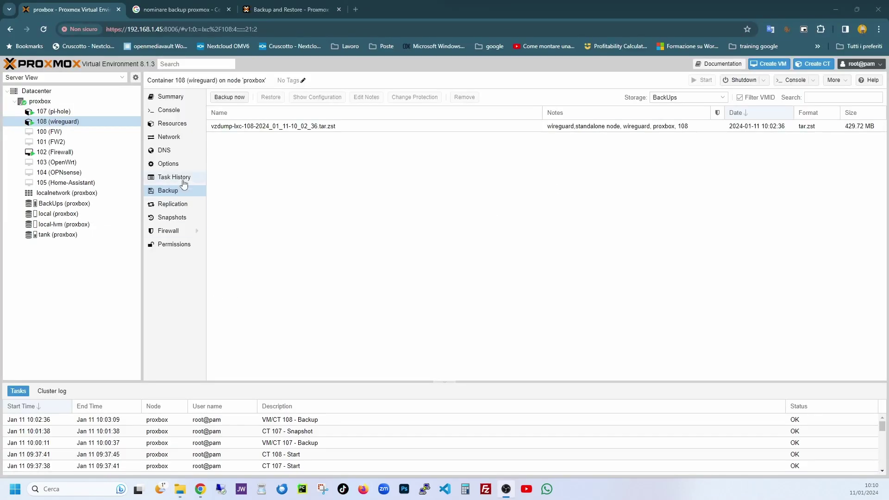
Inspect container 108's backup note (wireguard, proxbox, 108) and close it without changes
left_click(243, 126)
left_click(377, 97)
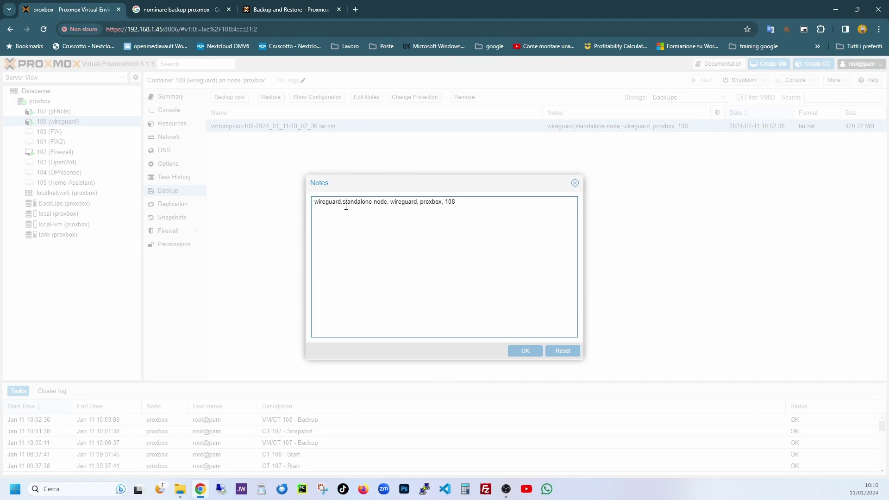
left_click_drag(345, 204, 468, 229)
left_click(427, 223)
double_click(324, 207)
triple_click(356, 206)
left_click(397, 206)
double_click(404, 206)
double_click(428, 204)
double_click(450, 201)
left_click(574, 183)
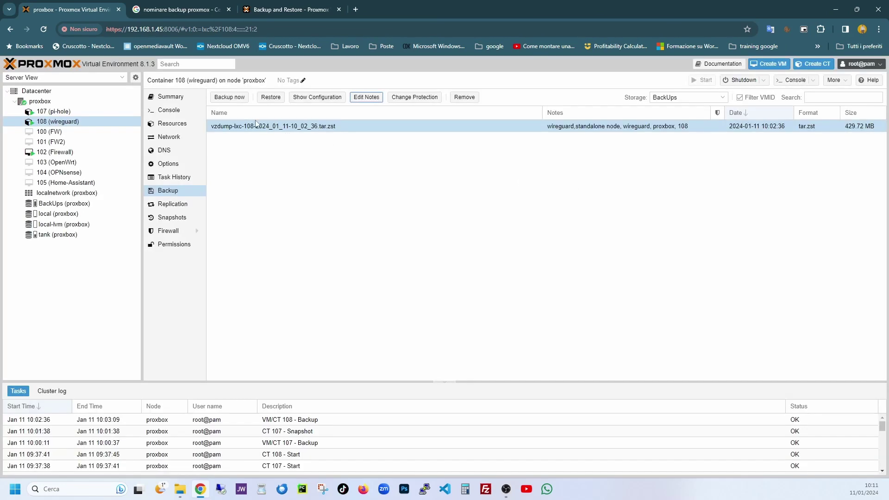
Review the vmid and node variables in CT 108's Backup now dialog, cancel, then select VM 102
left_click(236, 98)
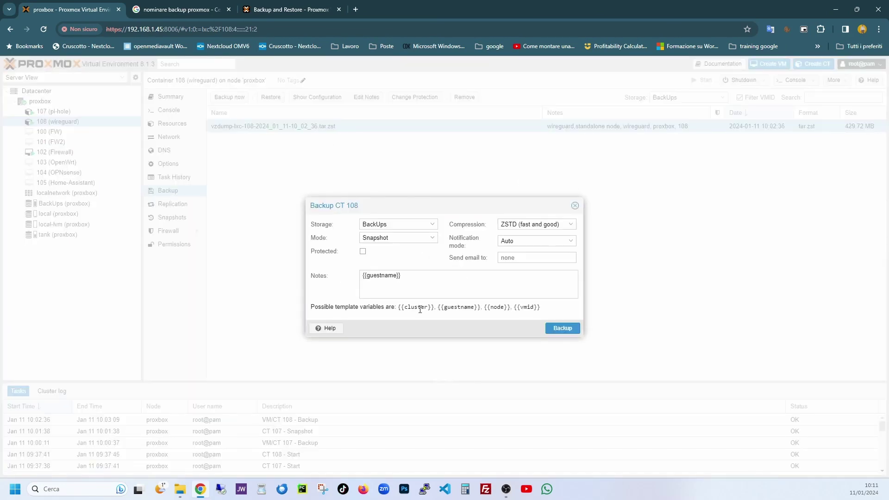
double_click(526, 308)
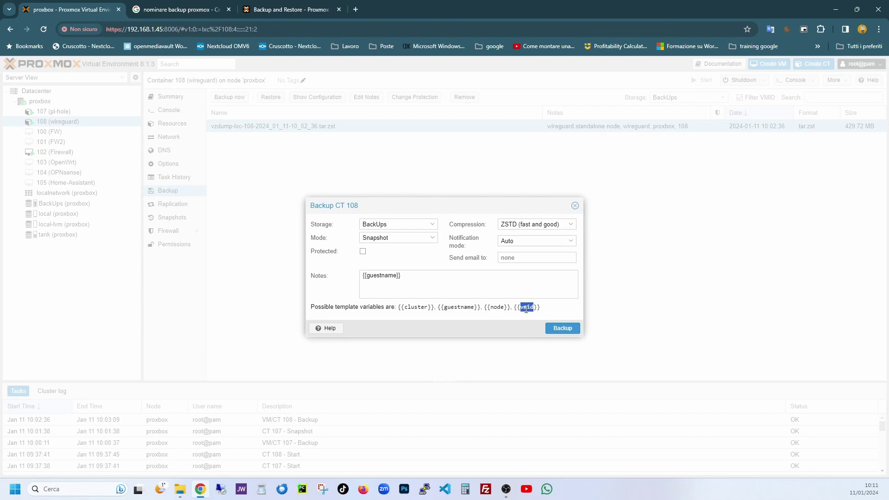
left_click(502, 309)
double_click(500, 308)
left_click(574, 206)
left_click(58, 153)
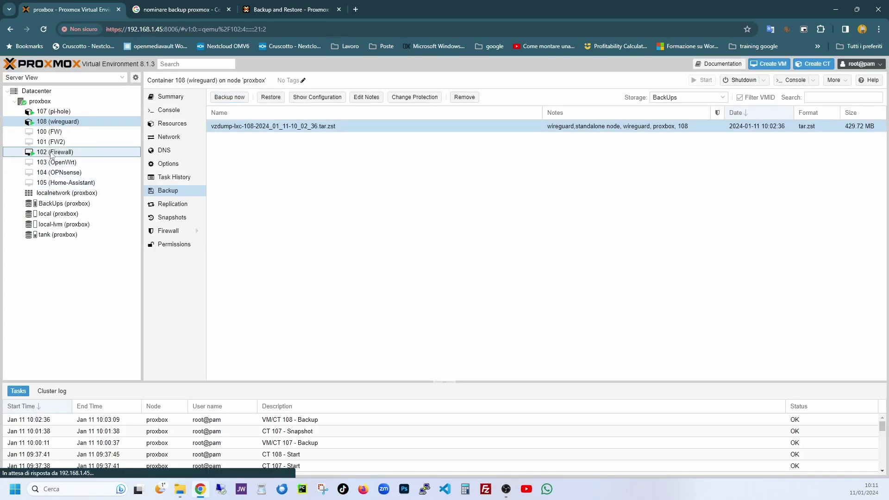
Back up VM 102 with notes '{{guestname}} - {{node}} - {{vmid}}' and close the task log
left_click(170, 192)
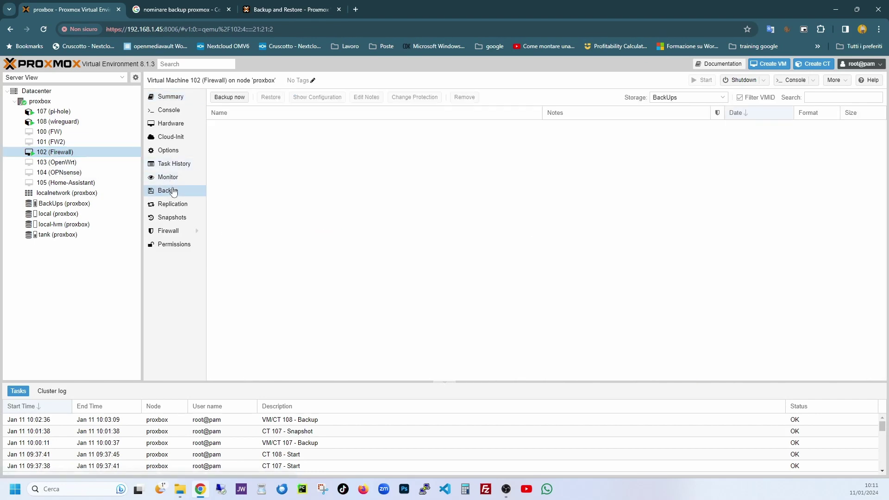
left_click(228, 98)
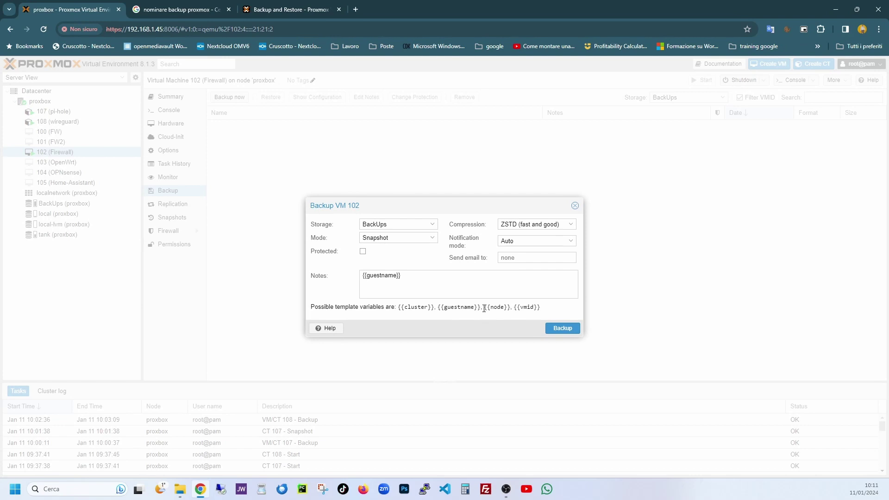
left_click_drag(484, 308, 413, 276)
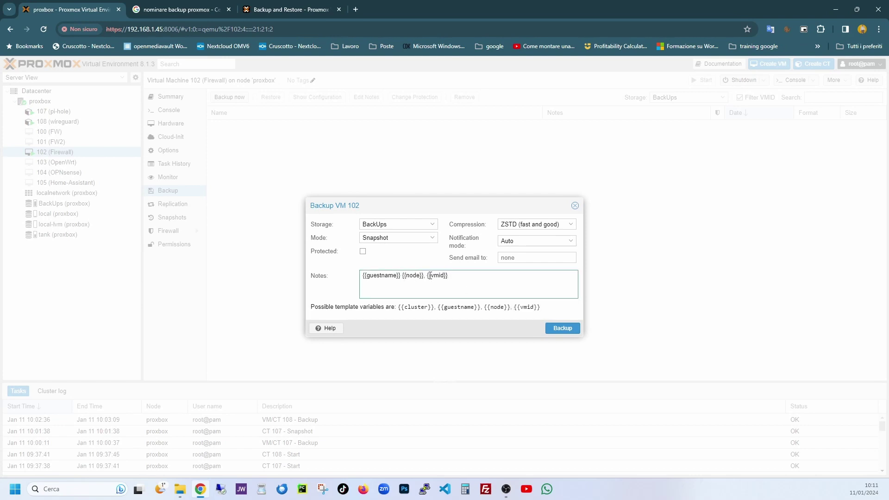
type("-")
key("BackSpace")
type("-")
left_click(569, 329)
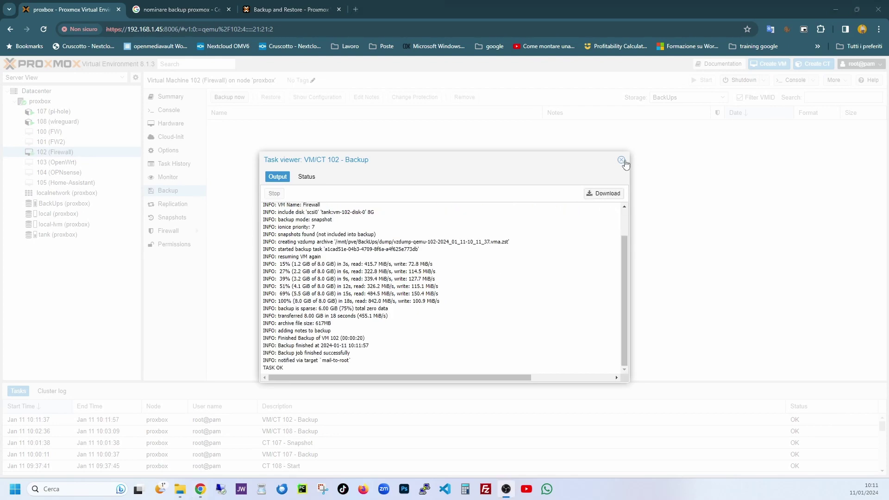
left_click(621, 160)
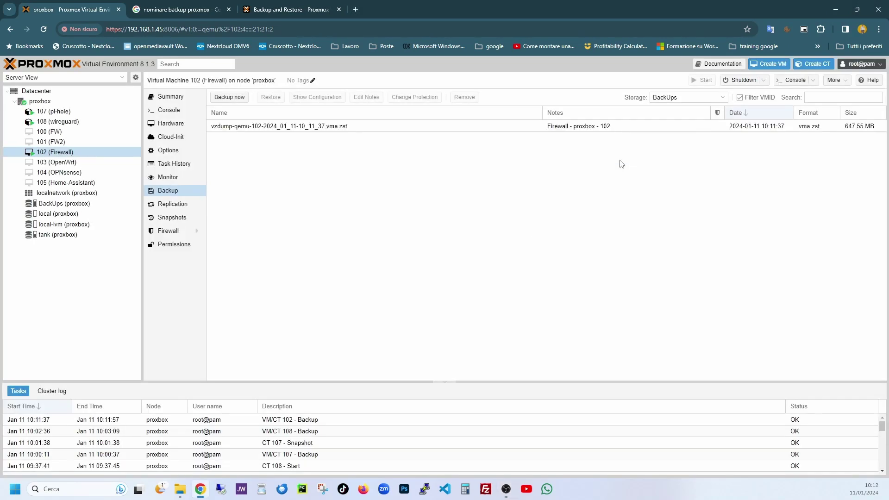
Run a manual backup of VM 105 (Home-Assistant) with the default notes template, then view the dump folder
left_click(66, 184)
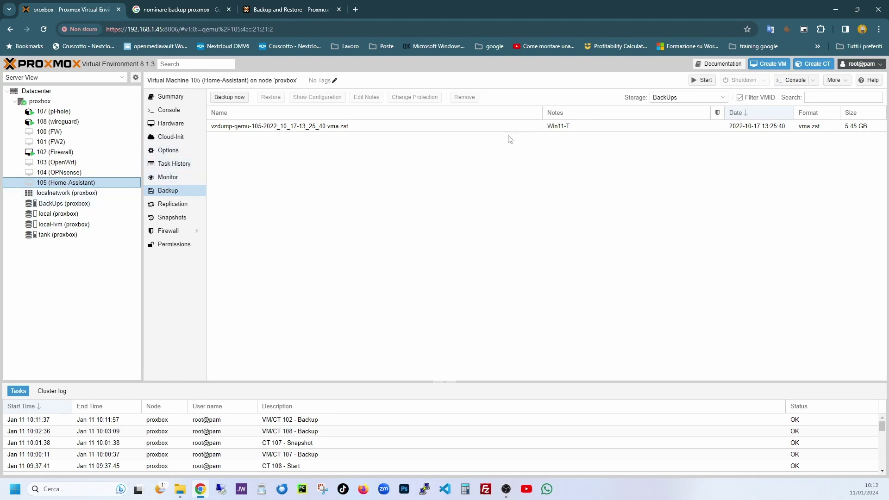
left_click(299, 126)
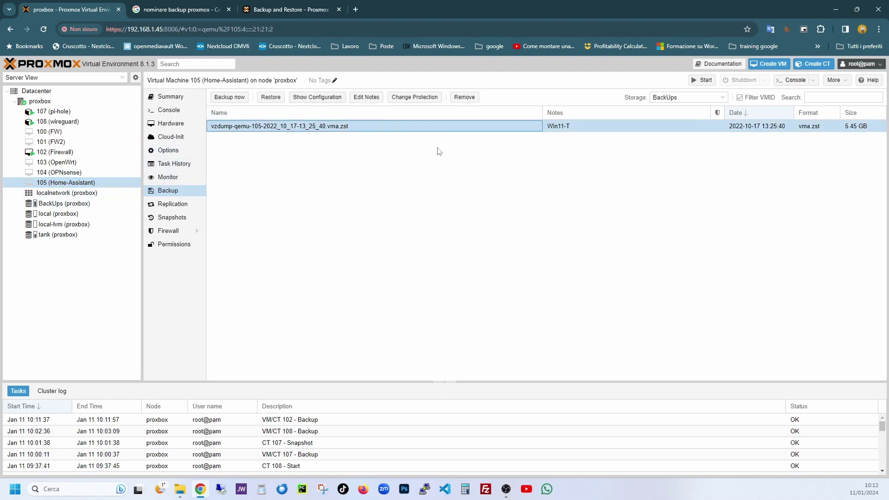
left_click(230, 97)
left_click(405, 278)
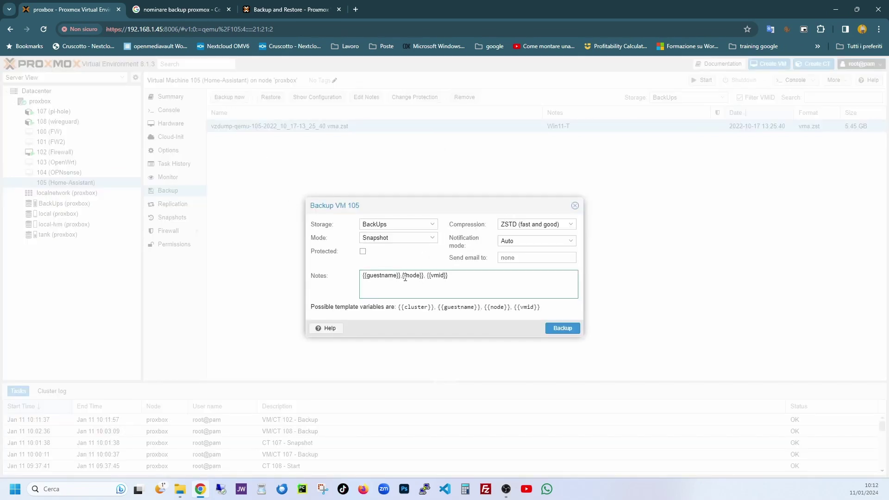
left_click(562, 328)
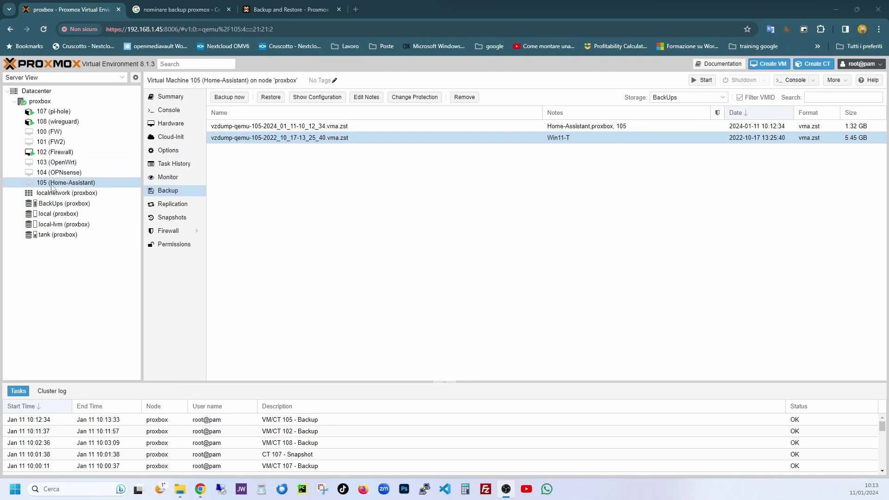
left_click(186, 490)
left_click(140, 327)
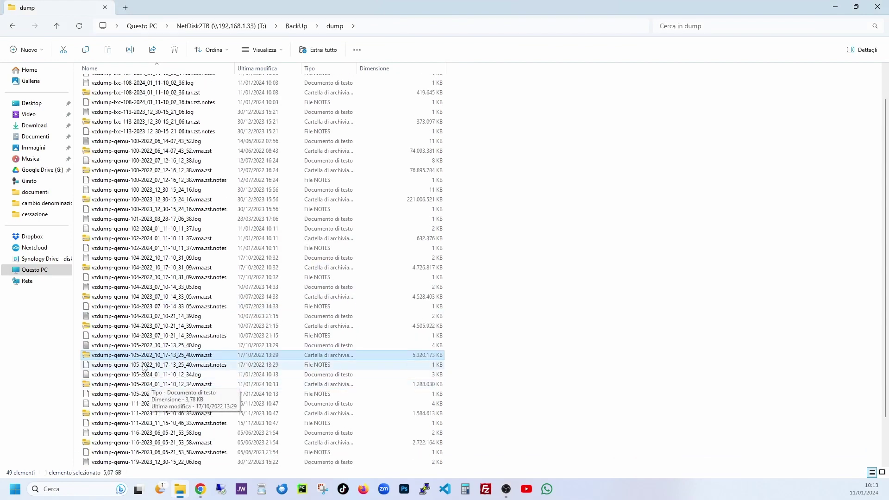
Scroll to the vzdump-qemu-105 files, select the .notes file, and minimise File Explorer
scroll(278, 357, "down", 1)
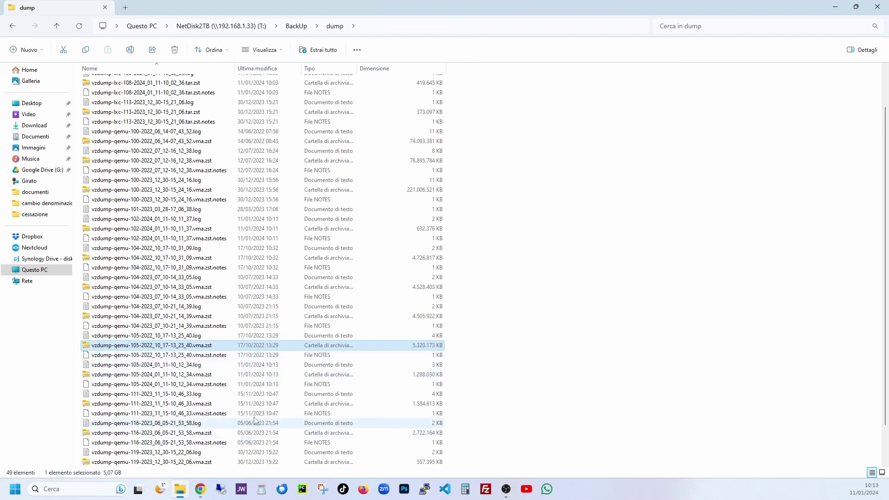
scroll(145, 328, "down", 1)
left_click(143, 327)
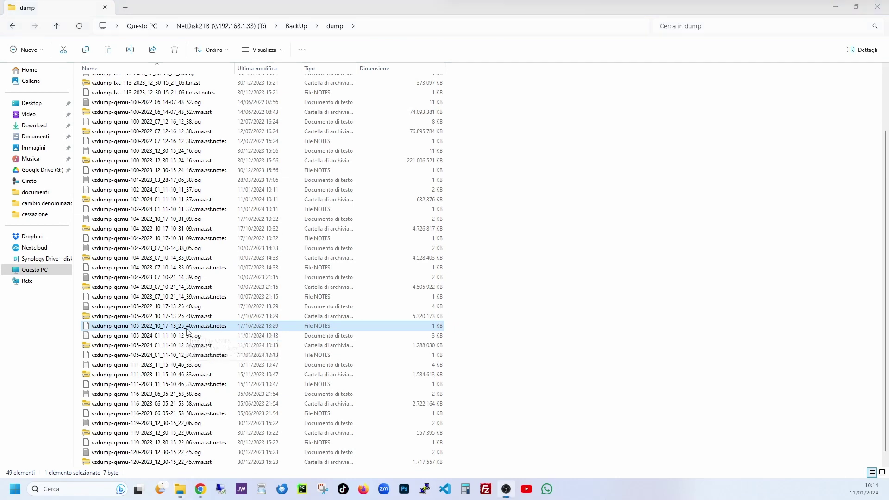
left_click(837, 7)
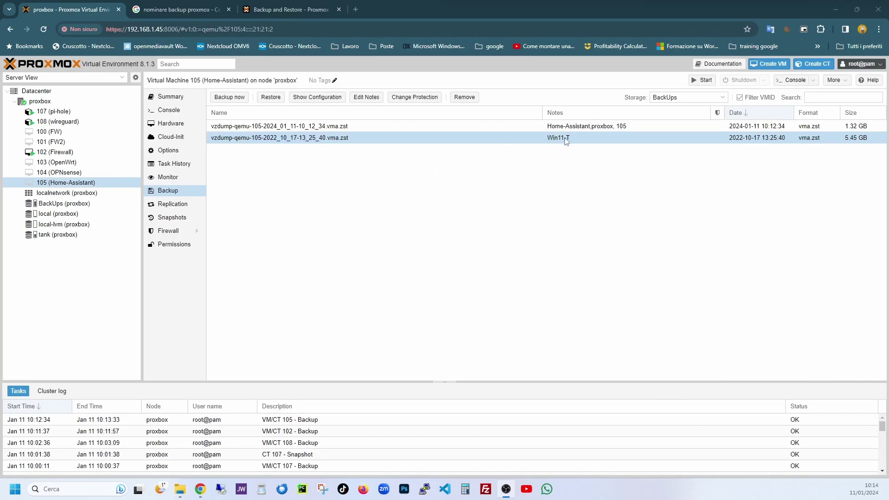
Log in to 192.168.1.44:8006 in a new tab, expand pve, and switch back to proxbox
left_click(354, 9)
type("192.168.1.44:8006")
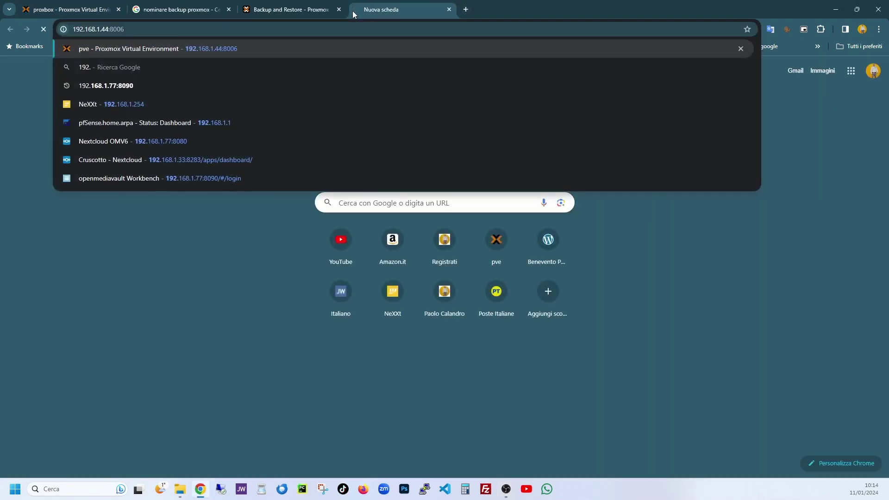
key("Return")
type("****")
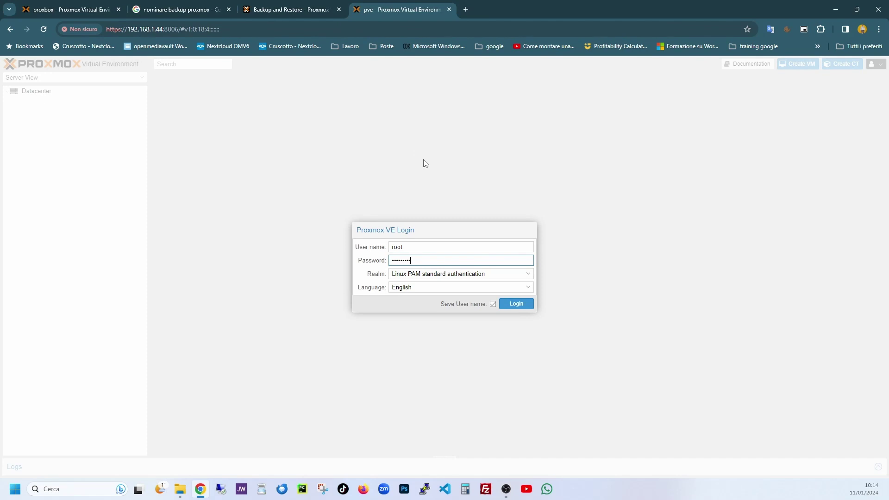
key("Return")
left_click(443, 300)
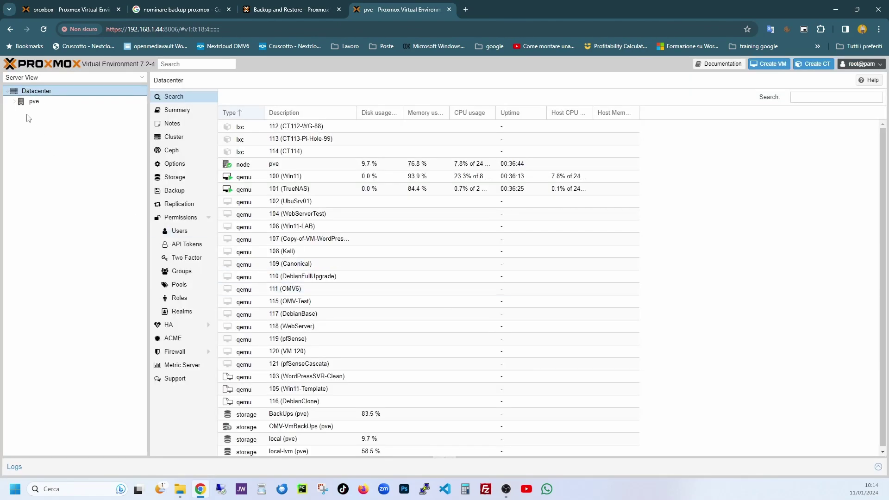
left_click(14, 101)
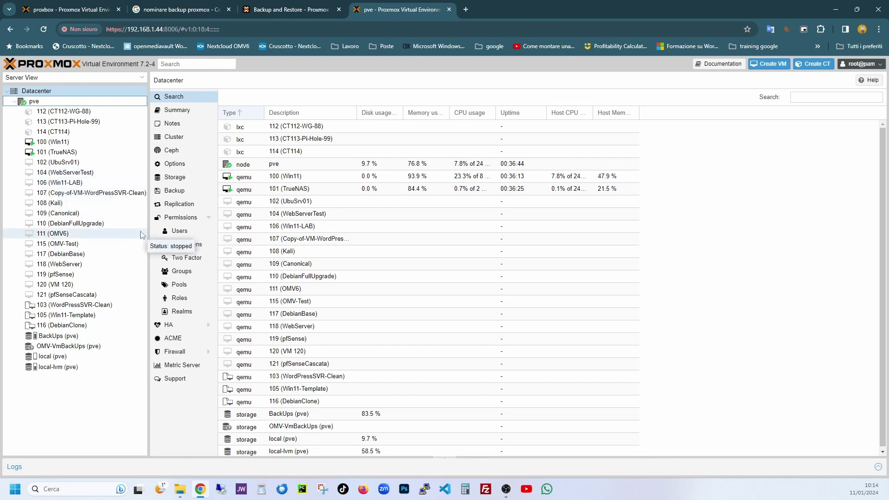
left_click(76, 11)
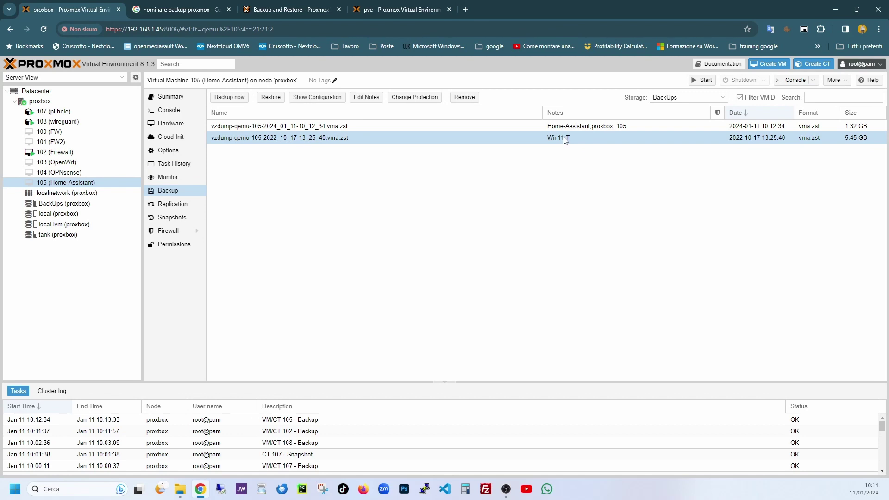
Remove VM 105's backup vzdump-qemu-105-2022_10_17-13_25_40.vma.zst and confirm the deletion
left_click(466, 98)
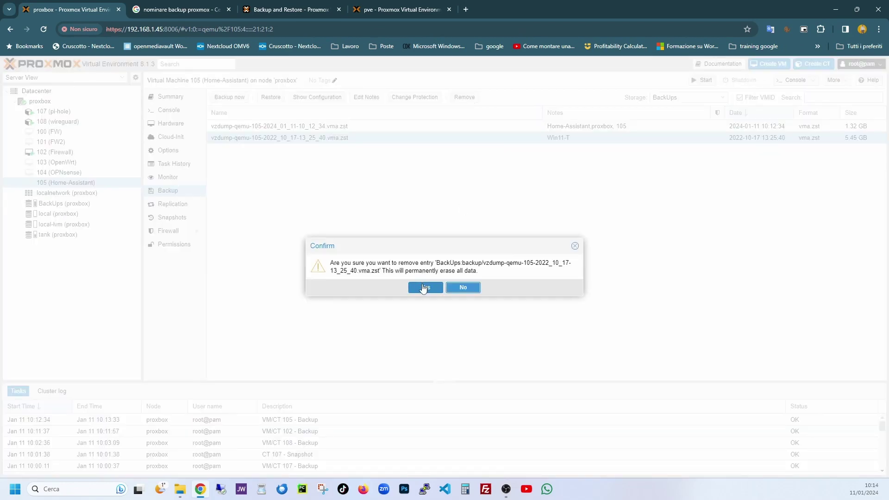
left_click(423, 288)
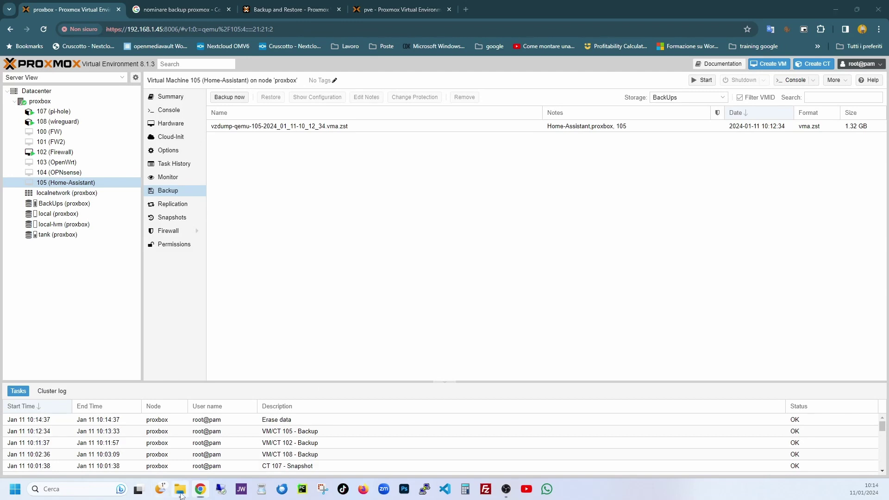
Look over the dump folder's contents, then minimise the File Explorer window
left_click(180, 489)
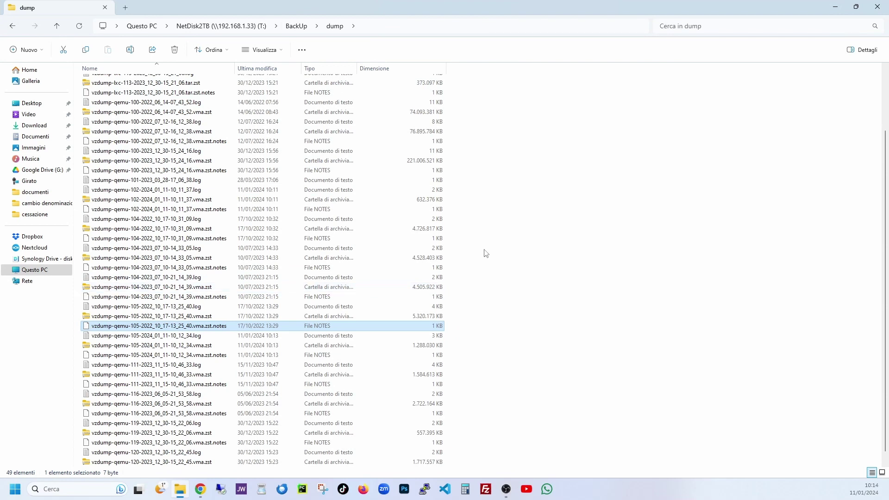
scroll(212, 295, "up", 3)
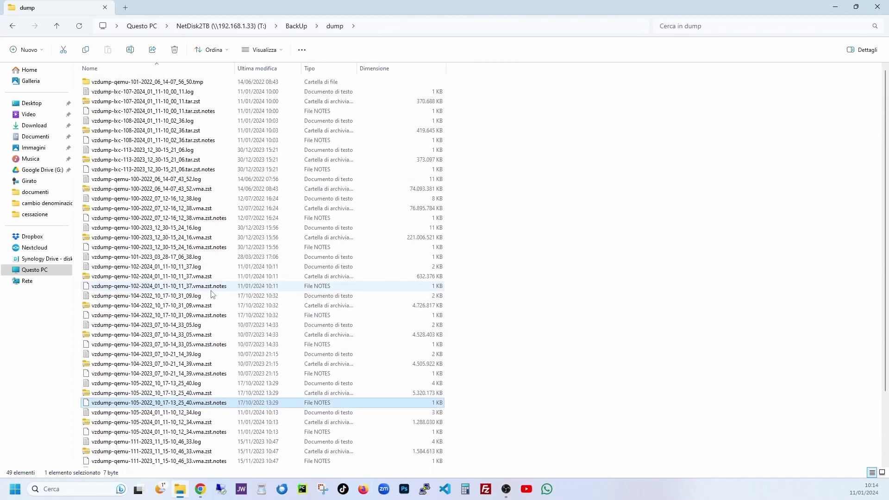
scroll(213, 294, "down", 3)
left_click(836, 6)
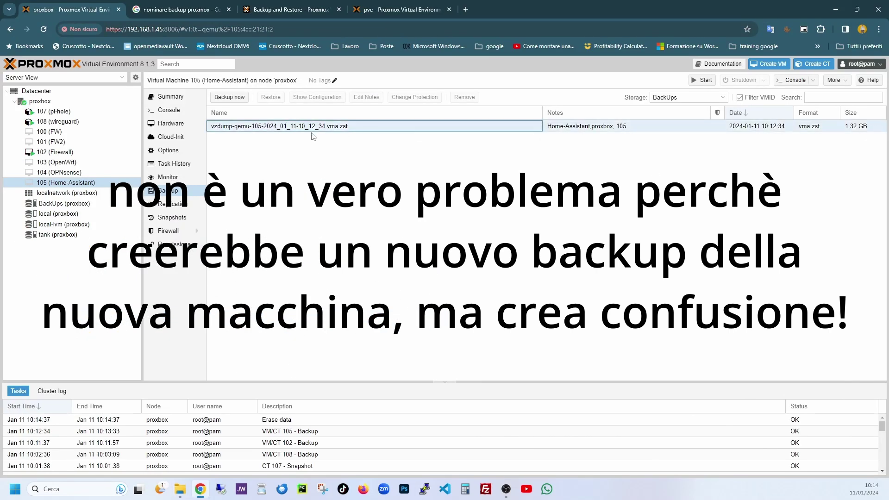
Select VM 105's remaining backup row, then go to Datacenter > Backup
left_click(676, 127)
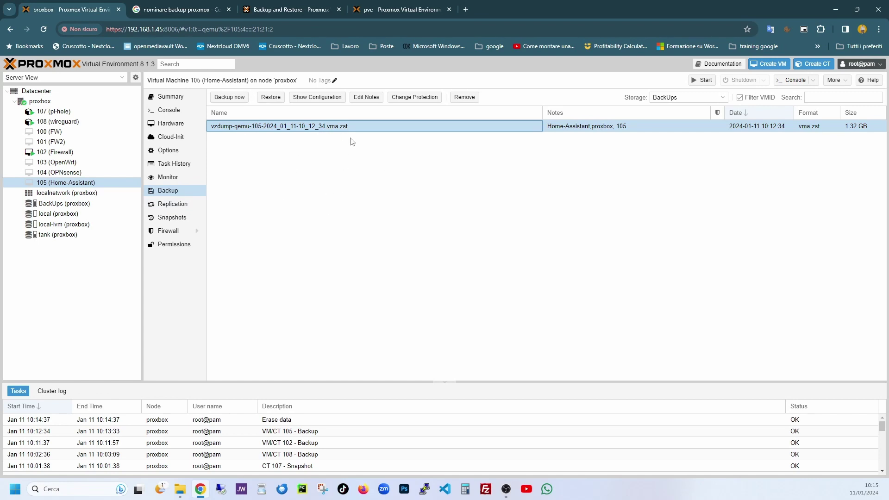
left_click(38, 91)
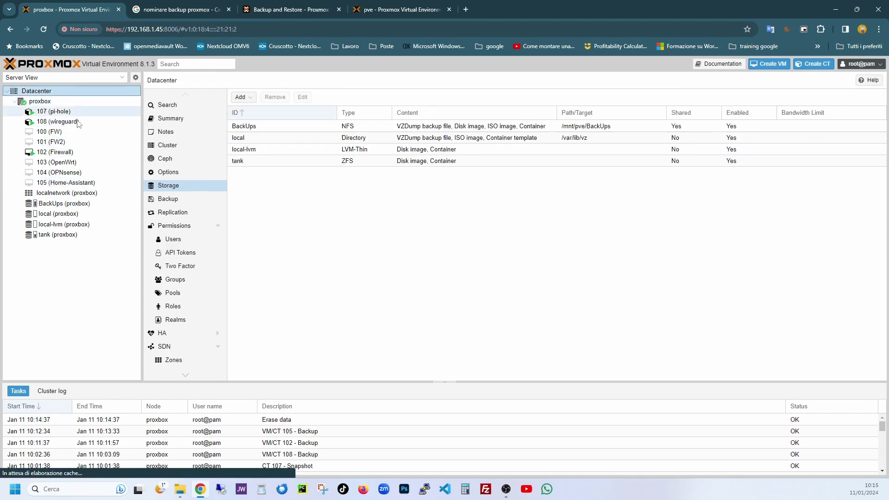
left_click(169, 200)
Draft a backup job to view the Schedule presets, cancel it, and reopen 105 (Home-Assistant)
left_click(240, 97)
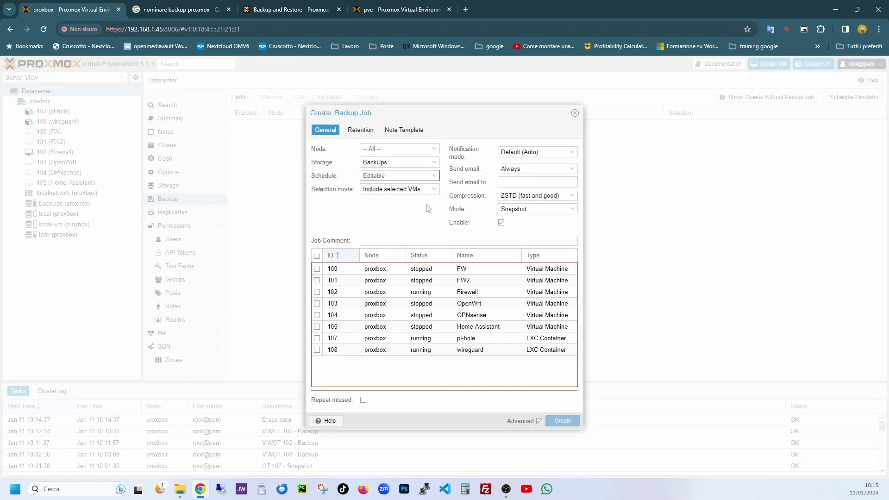
double_click(395, 163)
left_click(389, 176)
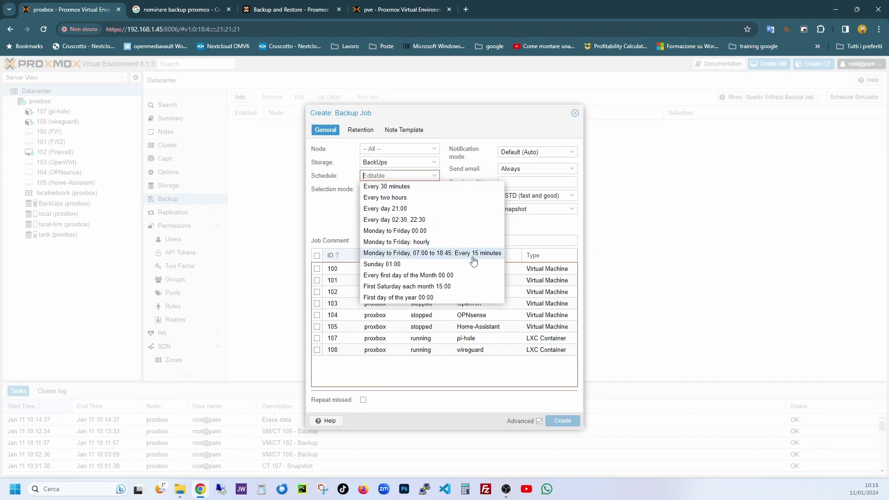
left_click(576, 113)
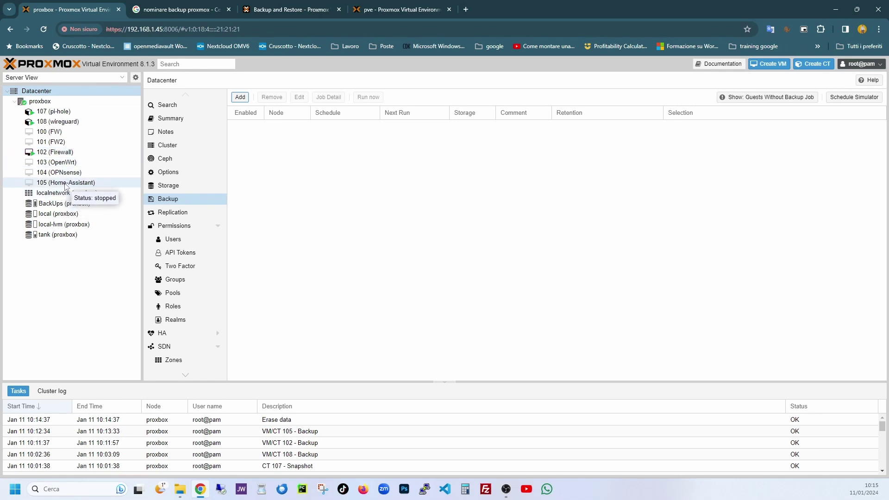
left_click(65, 185)
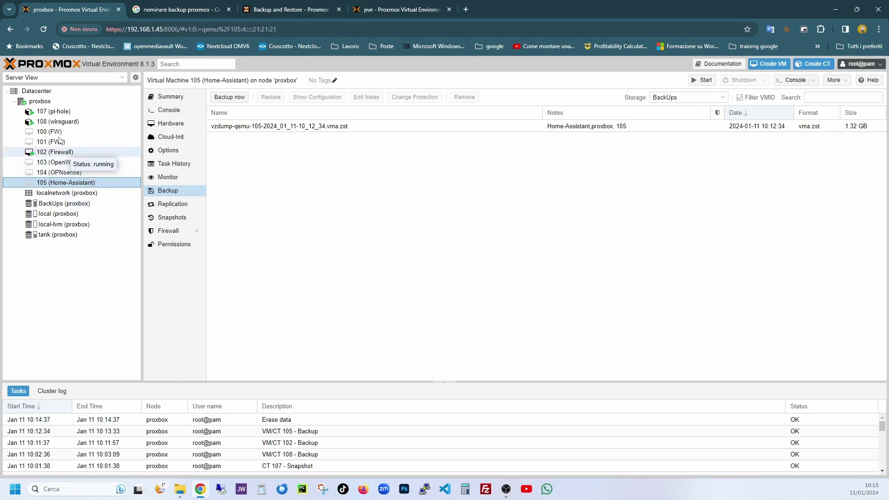
Create a daily 11:00 Datacenter backup job for VM 105 to BackUps, then open container 107
left_click(40, 101)
left_click(36, 91)
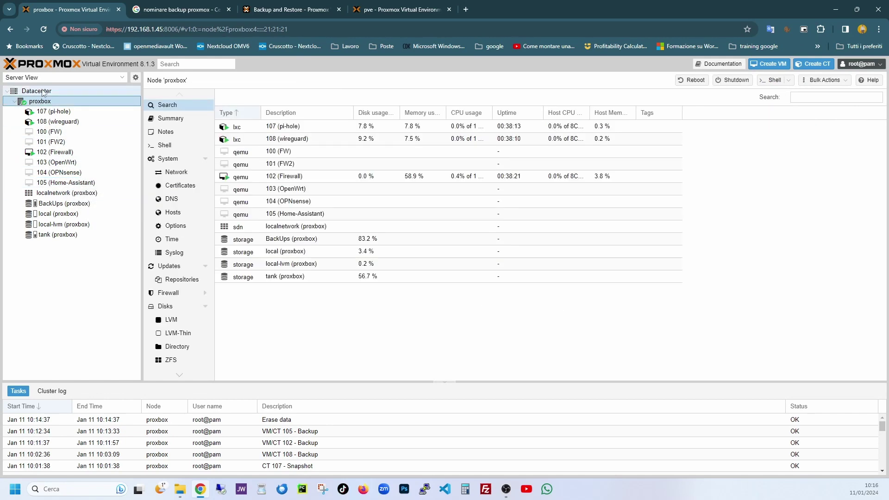
left_click(240, 97)
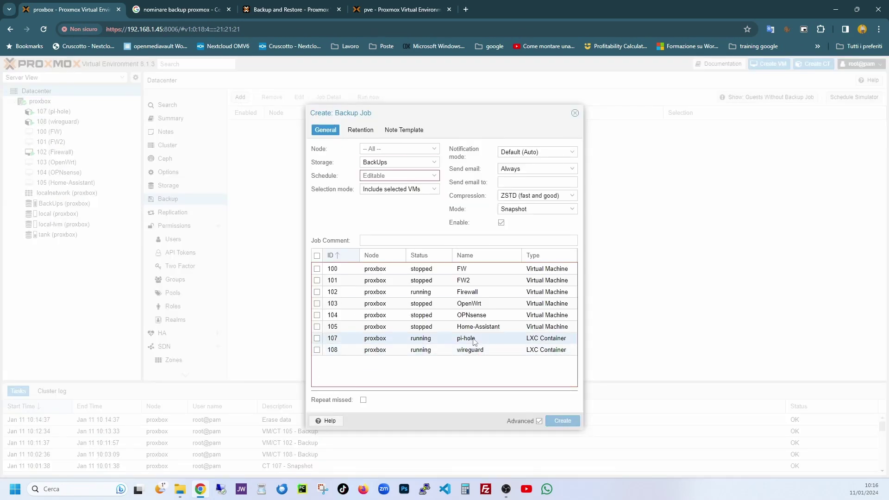
left_click(476, 328)
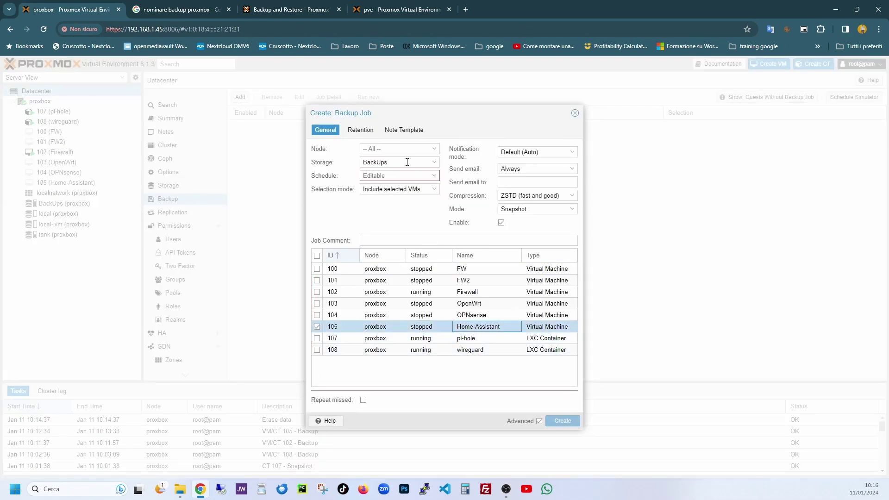
left_click(435, 176)
left_click(411, 209)
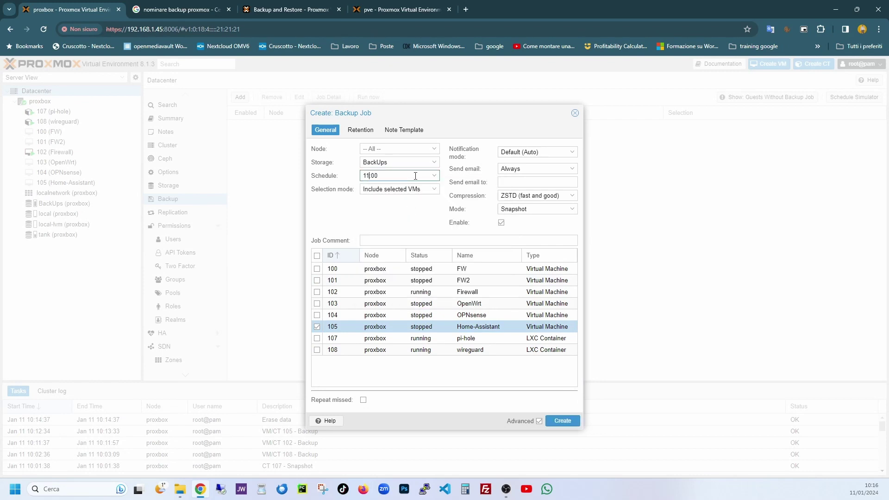
key("Tab")
left_click(551, 152)
key("Tab")
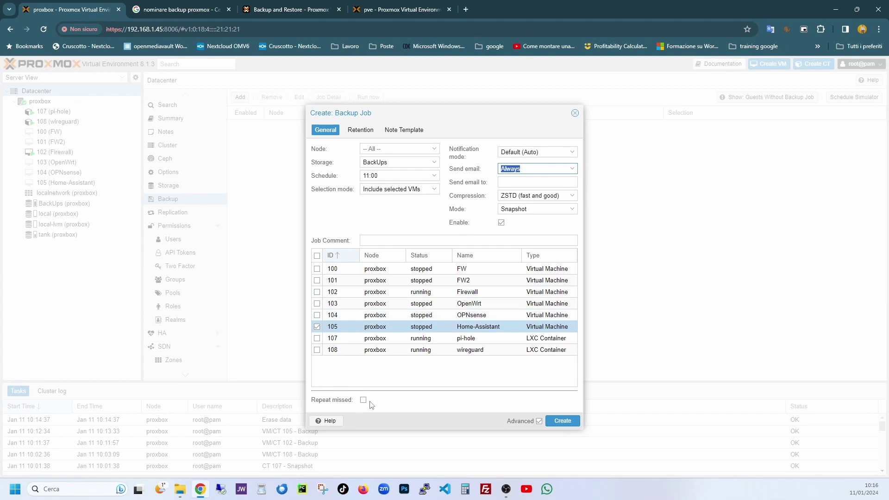
left_click(562, 421)
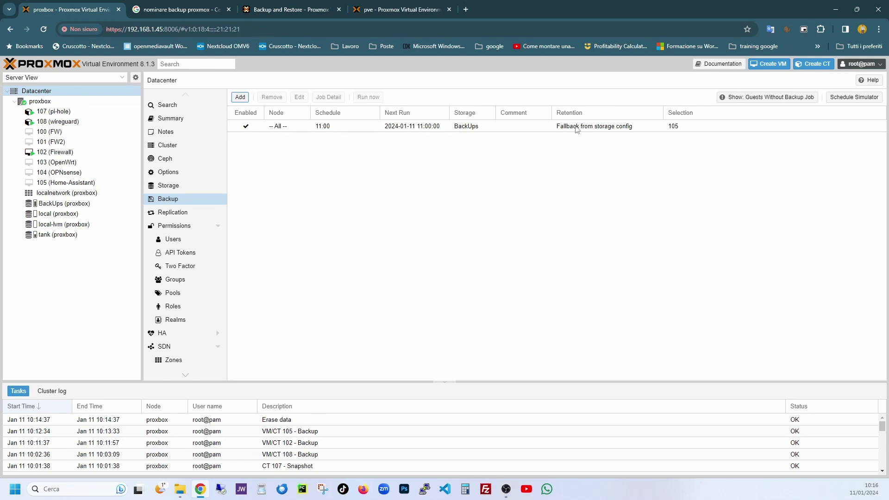
left_click(598, 130)
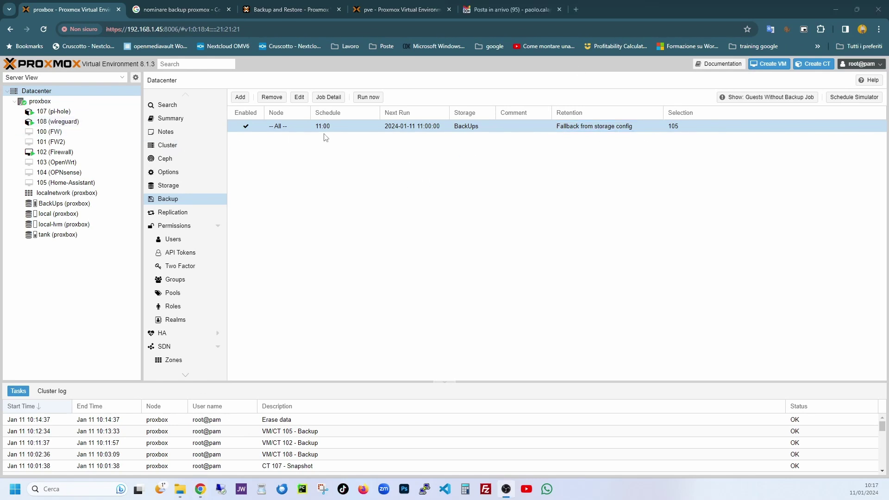
left_click(53, 111)
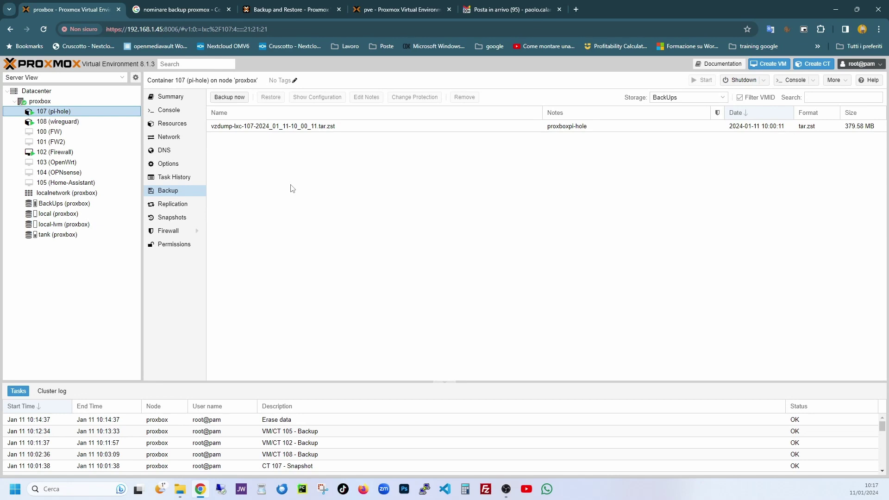
Run a manual backup of container 107 pi-hole to BackUps with the dialog's default settings
left_click(238, 98)
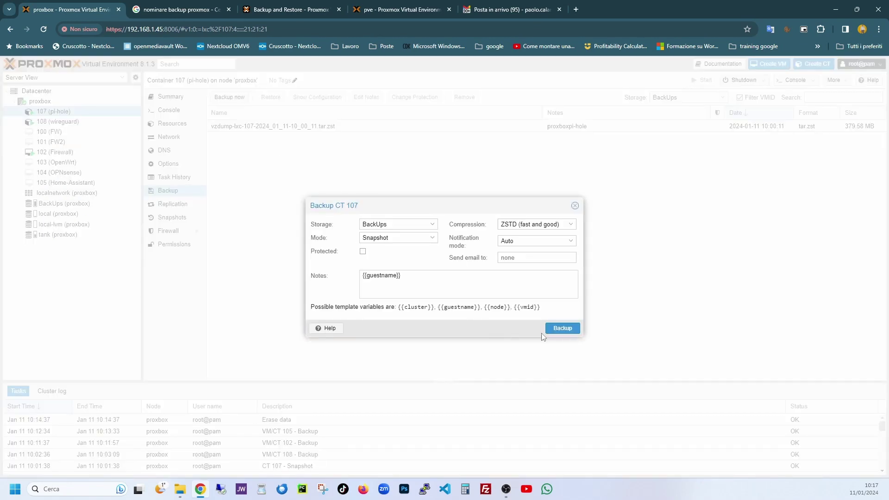
left_click(562, 328)
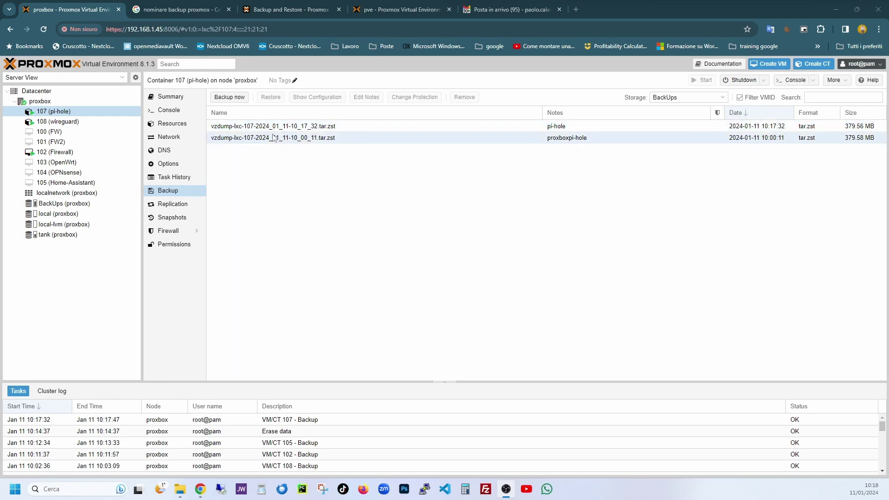
left_click(180, 492)
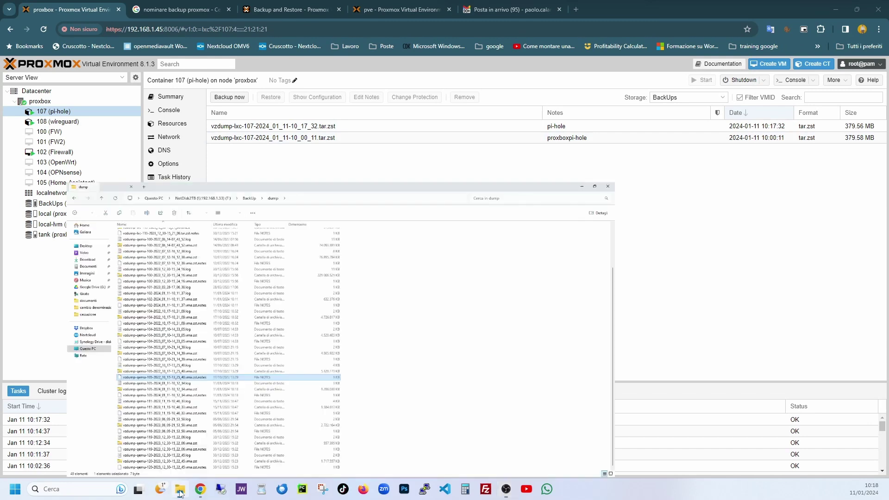
left_click(180, 325)
scroll(180, 325, "up", 3)
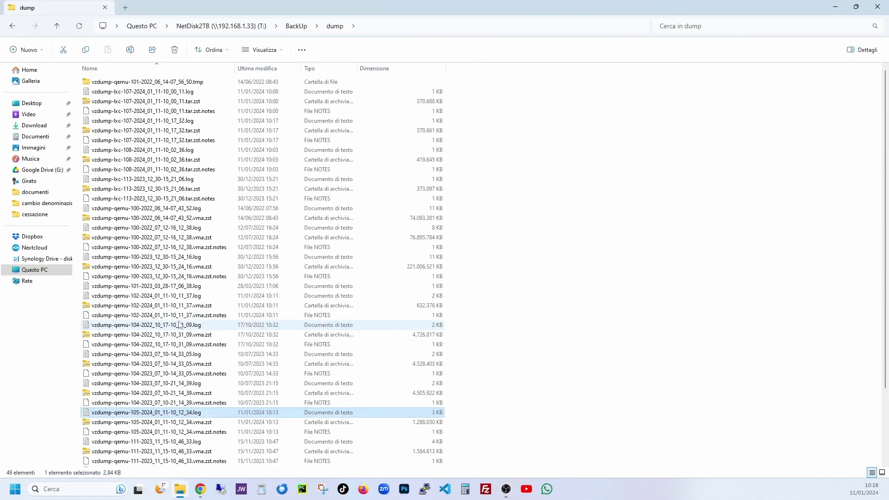
left_click(836, 10)
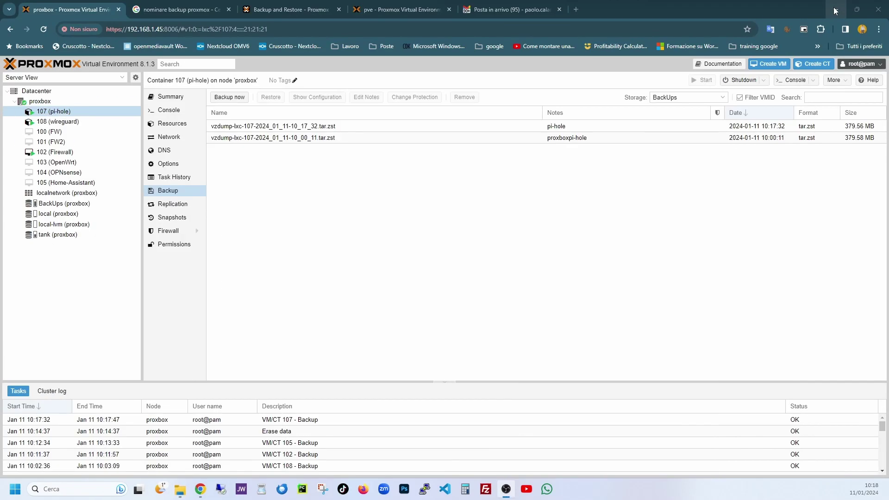
left_click(186, 494)
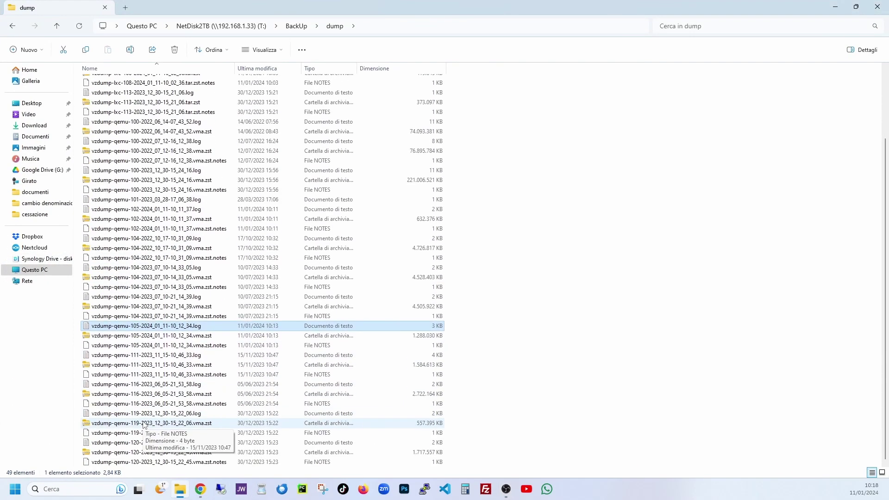
scroll(145, 425, "up", 3)
left_click(417, 101)
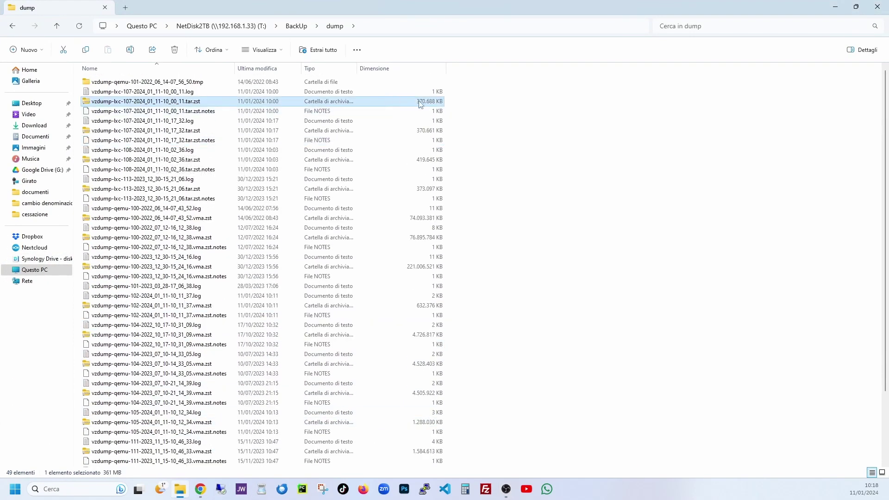
left_click(428, 133)
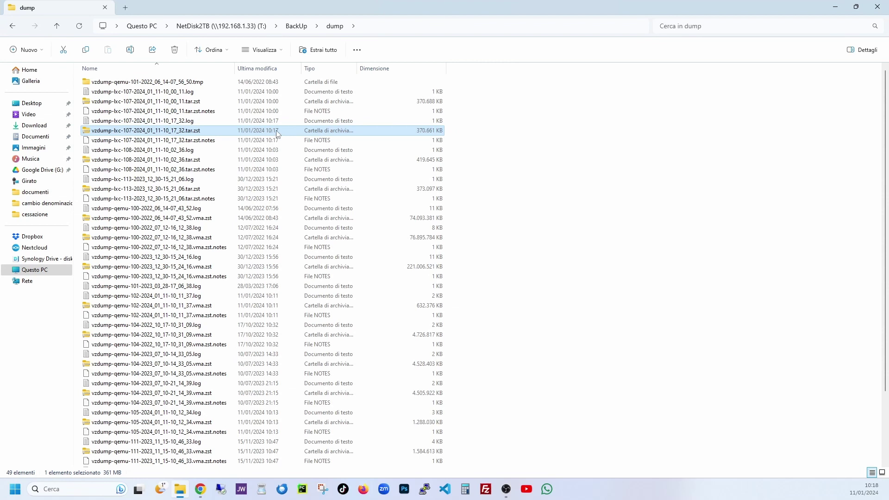
left_click(835, 8)
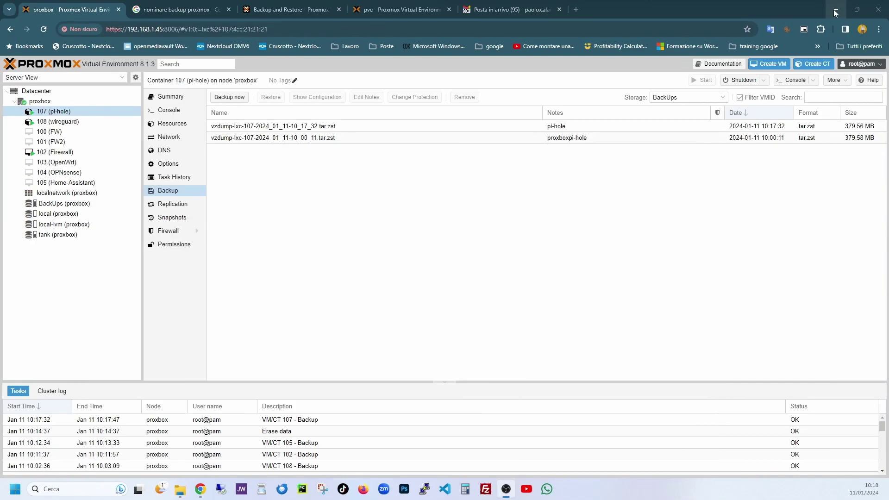
On the pve server, review VM 100 Win11's backups, including the 2023-12-30 one
left_click(387, 12)
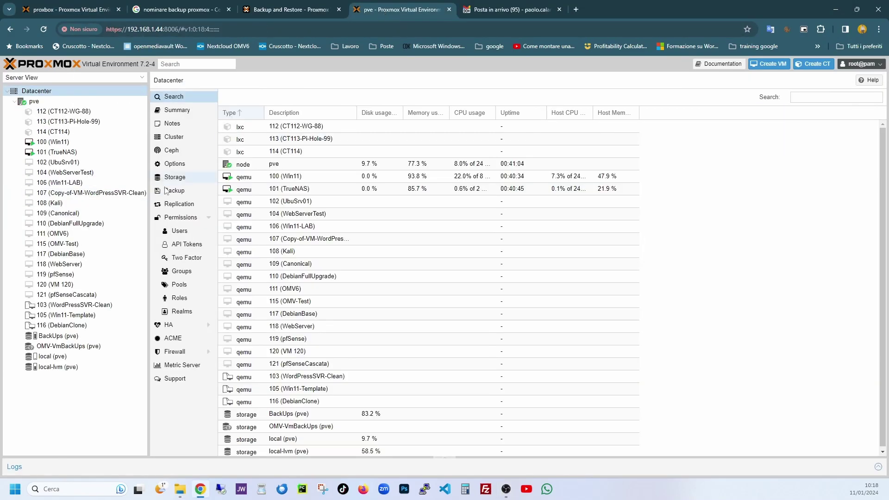
left_click(54, 142)
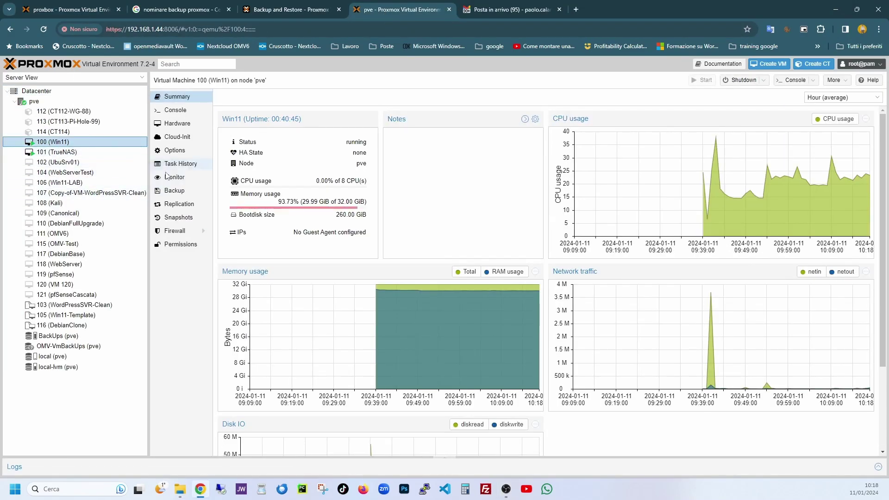
left_click(175, 190)
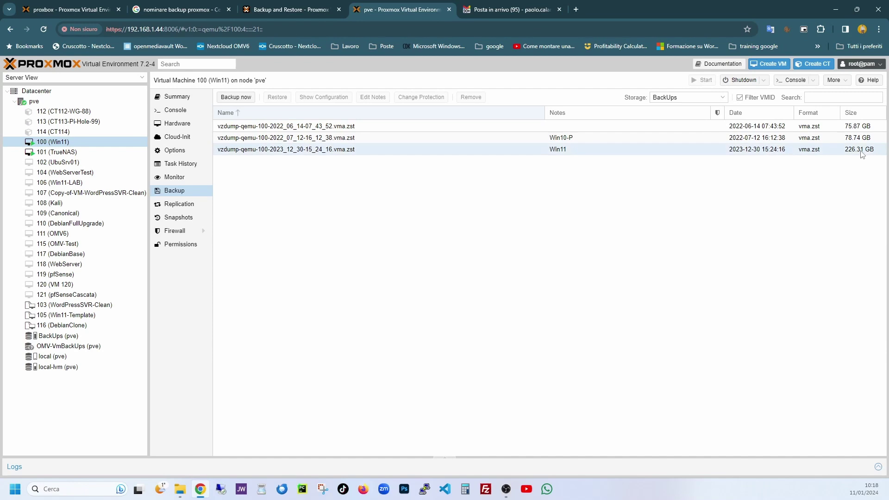
left_click(360, 130)
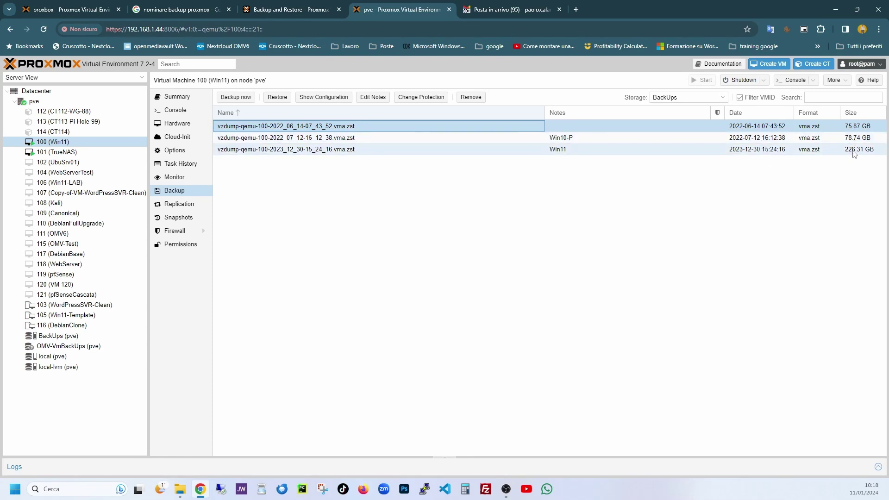
left_click(855, 153)
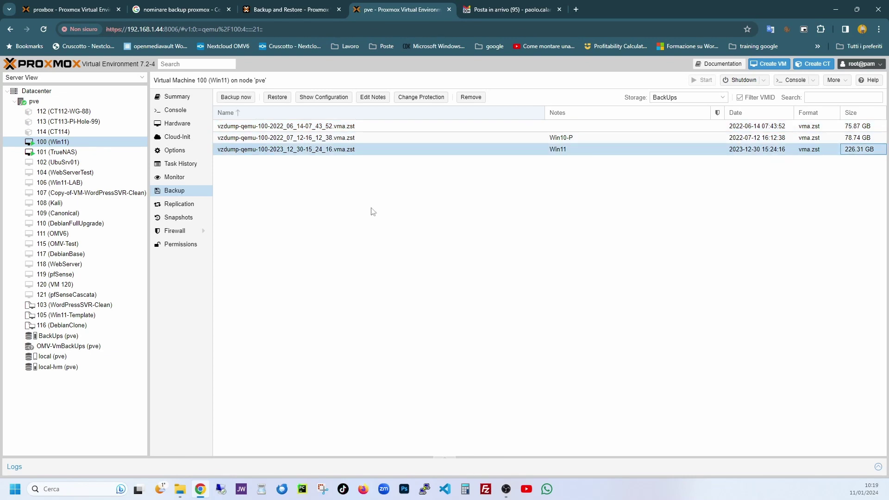
Show the Datacenter backup jobs list and preview the Create: Backup Job dialog without saving
left_click(45, 94)
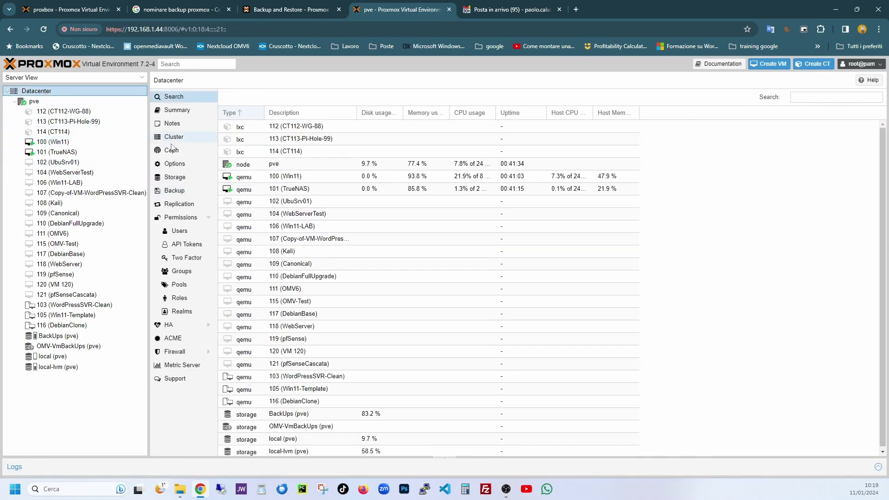
left_click(180, 194)
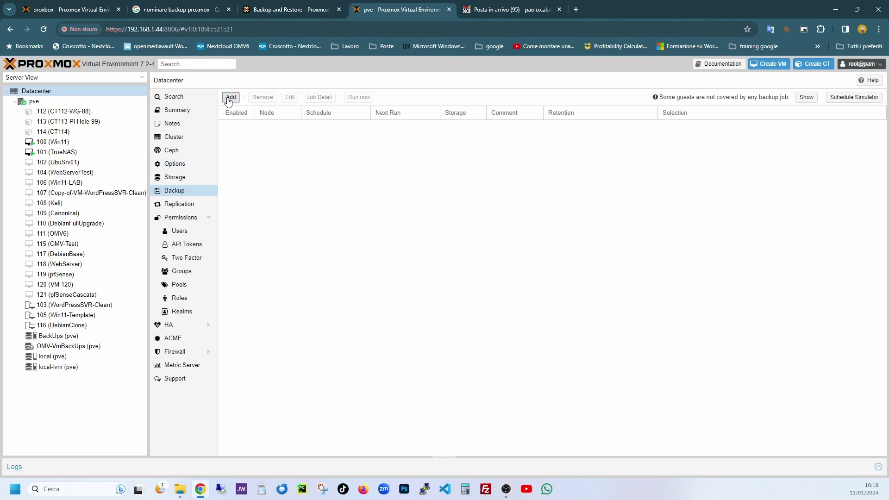
left_click(231, 97)
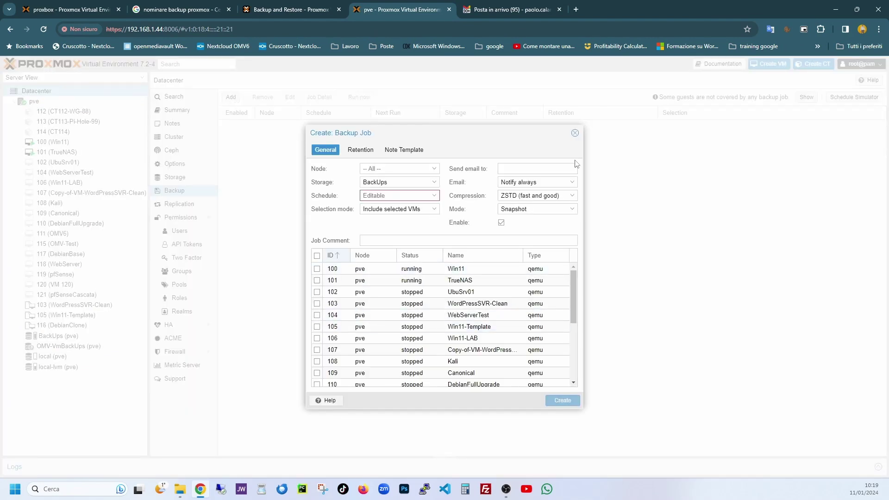
left_click(575, 133)
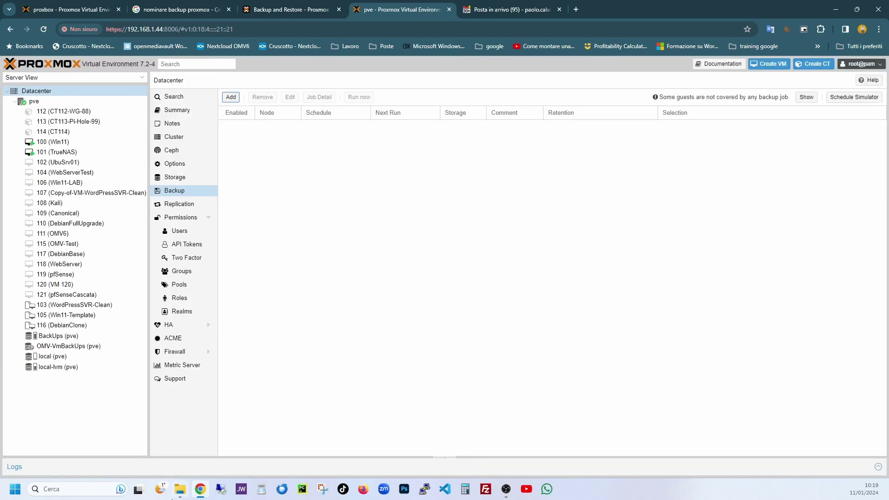
Check the E:, C: and D: drives under Questo PC in File Explorer, then close it
left_click(180, 490)
left_click(35, 270)
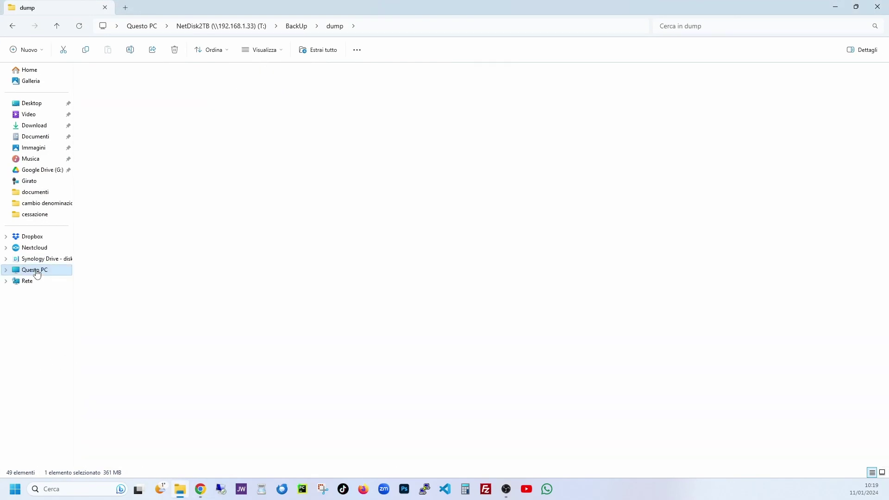
left_click(356, 95)
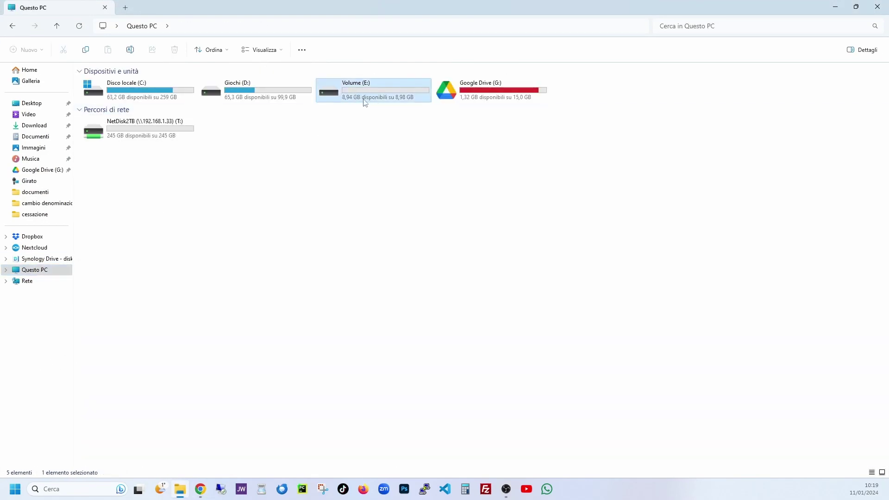
mouse_move(375, 95)
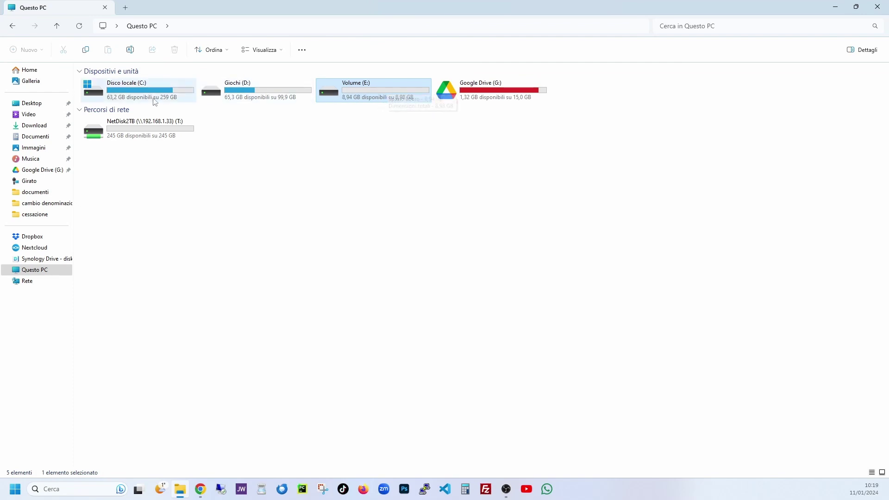
left_click(135, 97)
left_click(251, 90)
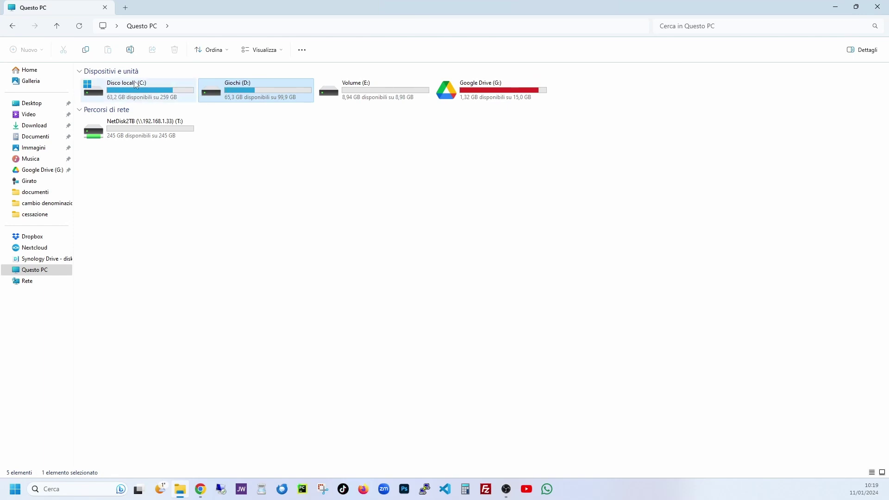
left_click(878, 7)
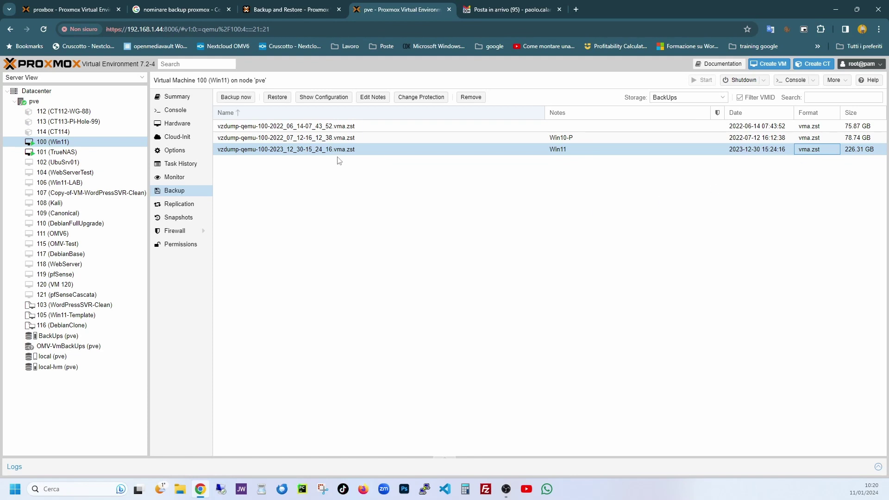
On proxbox, open the 11:00 Datacenter backup job for editing and review its general settings
left_click(79, 10)
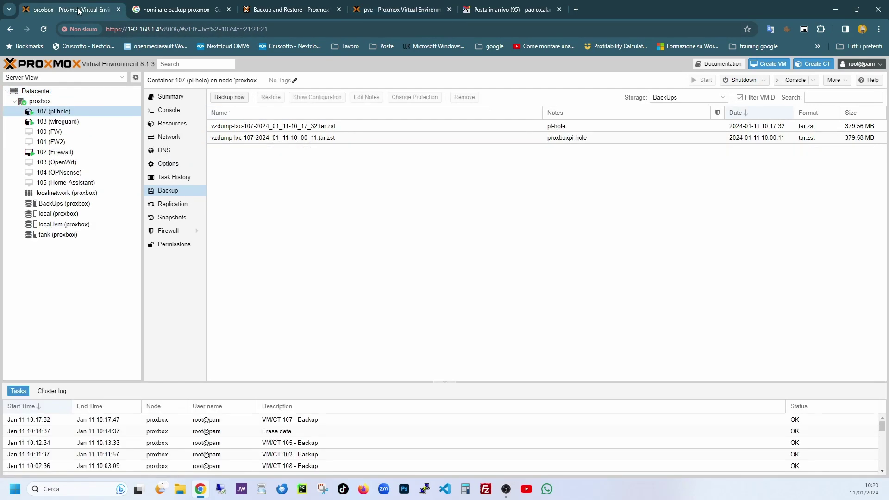
left_click(37, 90)
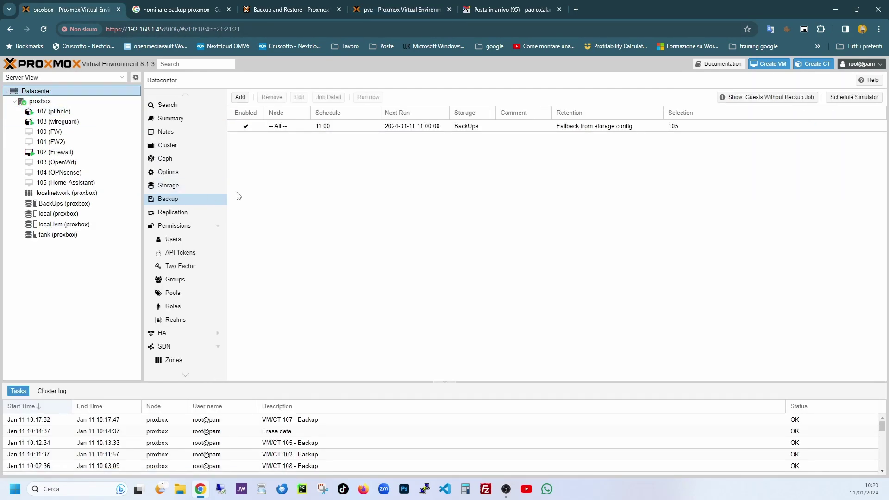
double_click(277, 126)
left_click(360, 130)
left_click(326, 131)
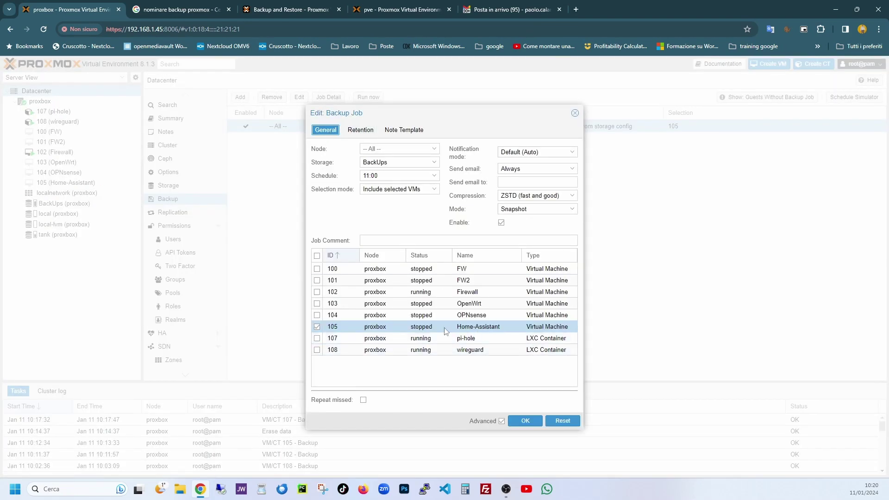
Set the job's retention to Keep Daily 7 and Keep Monthly 6 and save it
left_click(361, 130)
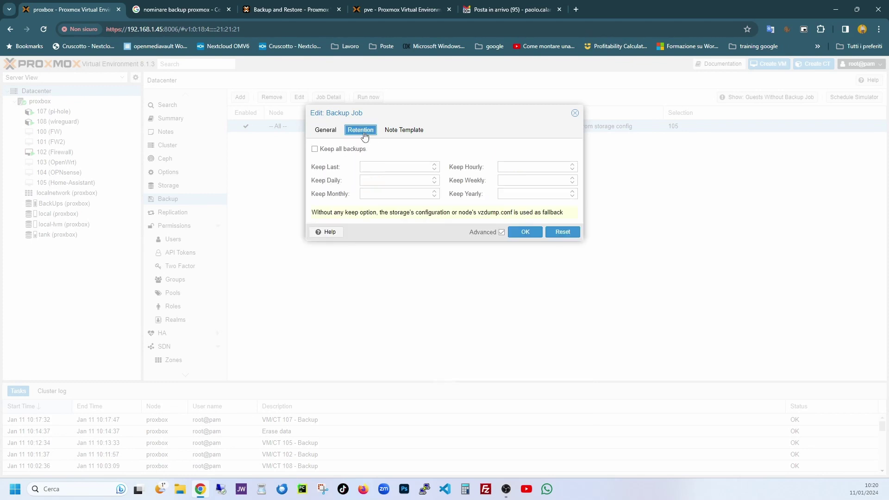
left_click(370, 182)
type("7")
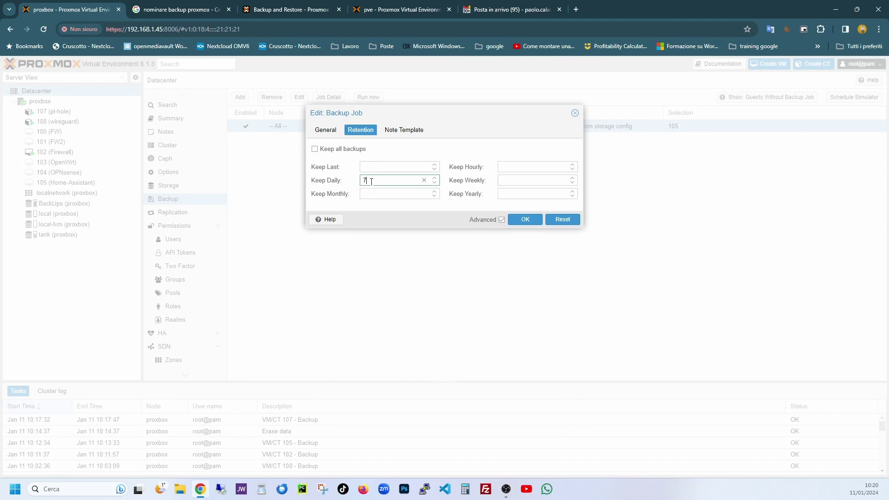
left_click(368, 194)
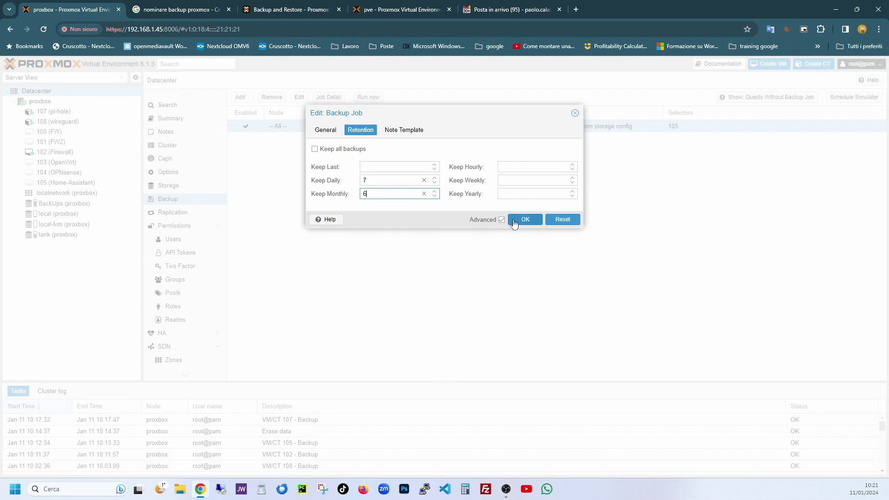
left_click(523, 220)
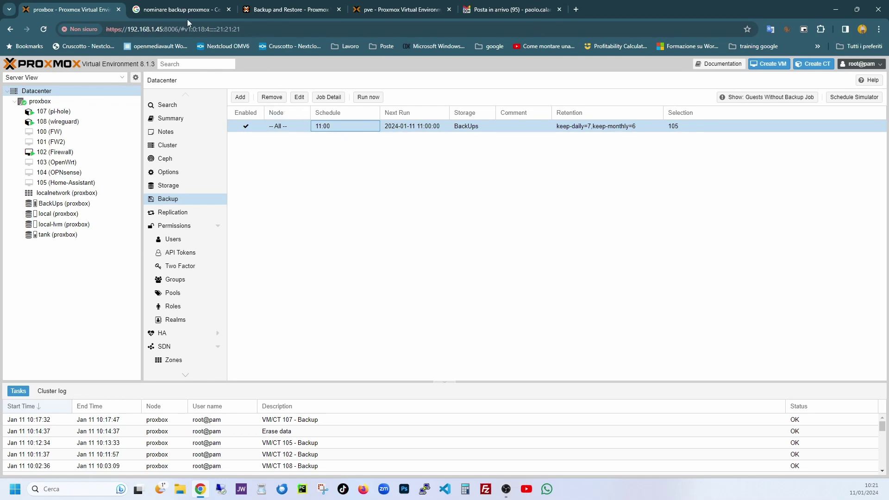
left_click(286, 9)
Scroll the Backup and Restore wiki page to the retention section and follow the prune simulator link
scroll(292, 275, "up", 20)
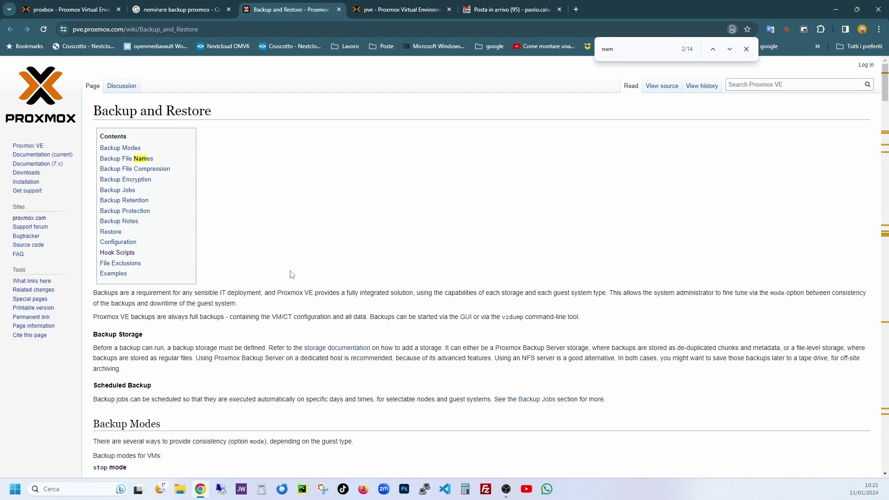
scroll(291, 275, "down", 18)
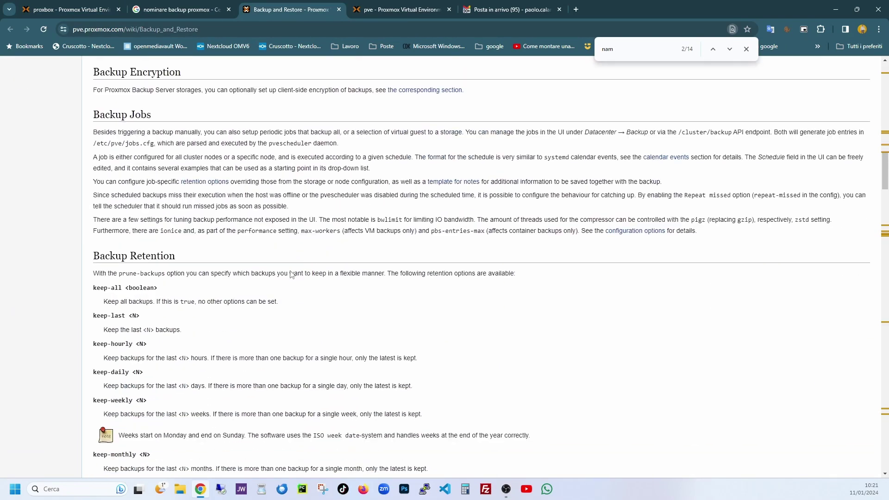
scroll(292, 274, "down", 9)
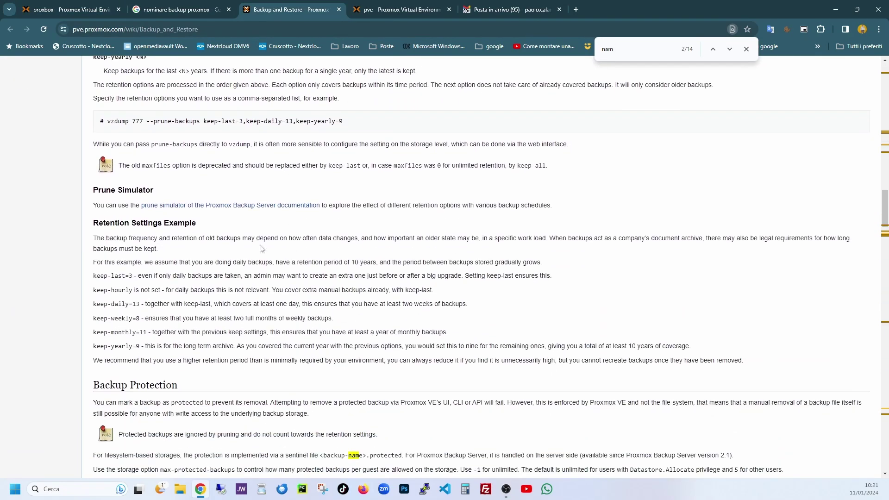
left_click(256, 206)
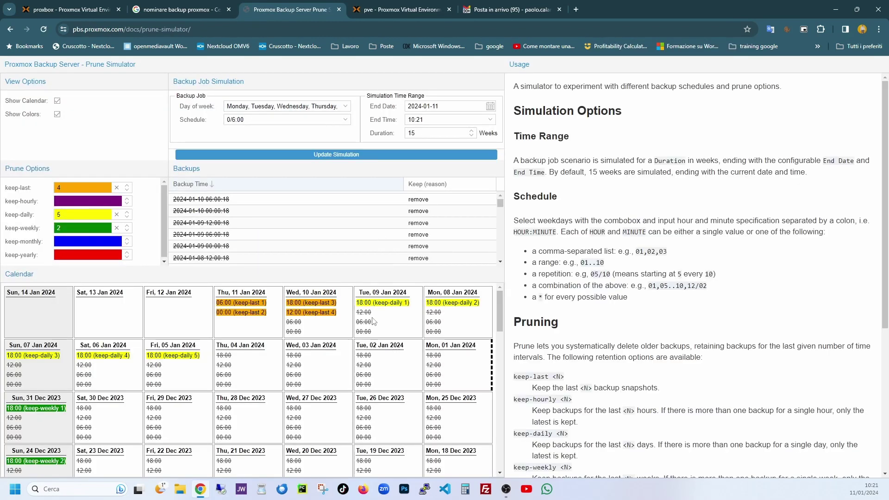
Review the simulated calendar and step through the keep-last 4, keep-daily and keep-weekly fields
scroll(374, 321, "down", 6)
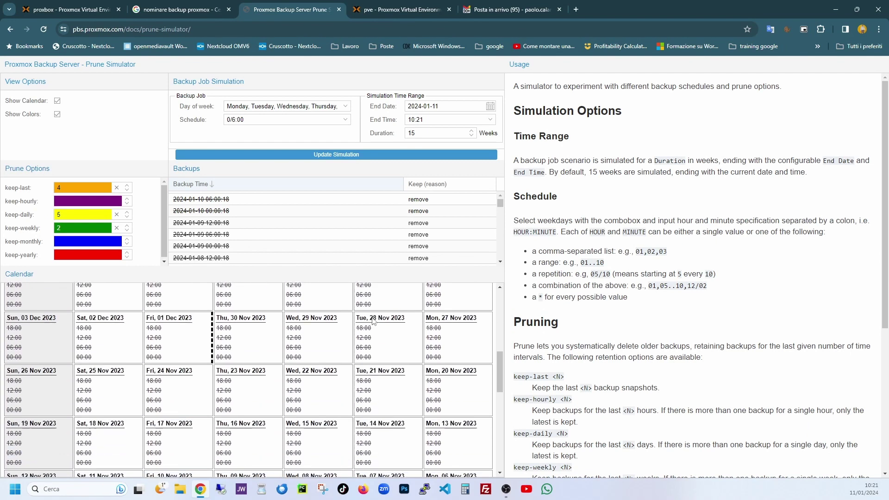
scroll(373, 321, "up", 6)
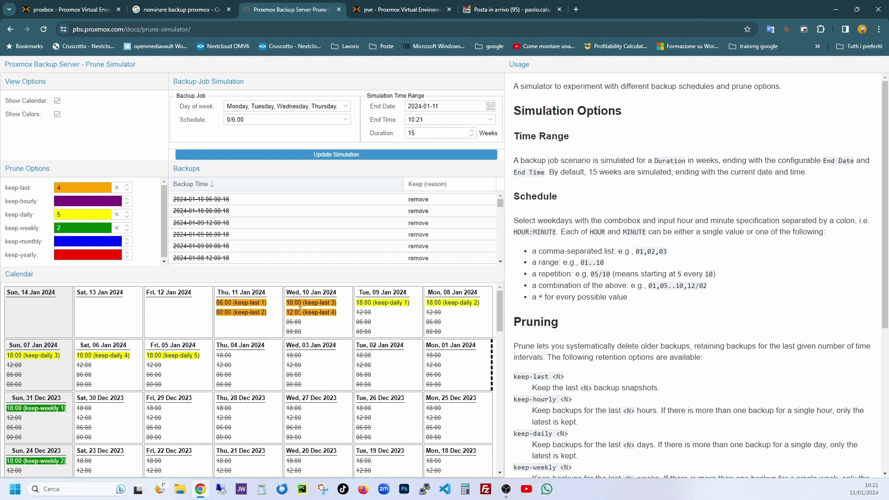
scroll(296, 310, "down", 3)
scroll(300, 310, "up", 3)
double_click(61, 189)
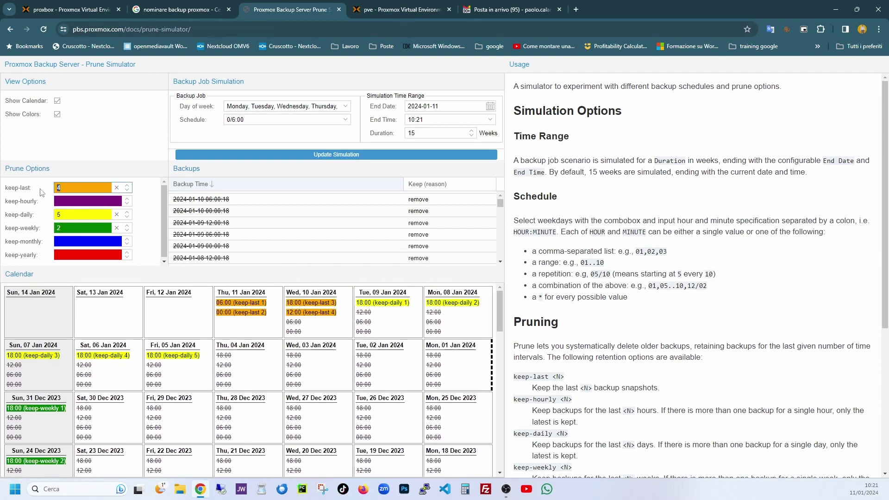
left_click(69, 211)
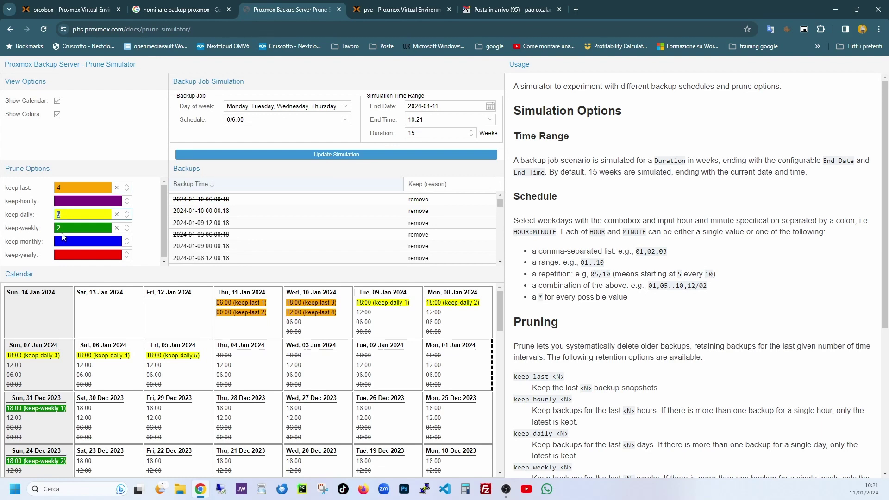
key("Tab")
left_click(252, 323)
Empty the keep-last, keep-daily and keep-weekly values so every simulated backup shows as keep-all
scroll(198, 366, "down", 1)
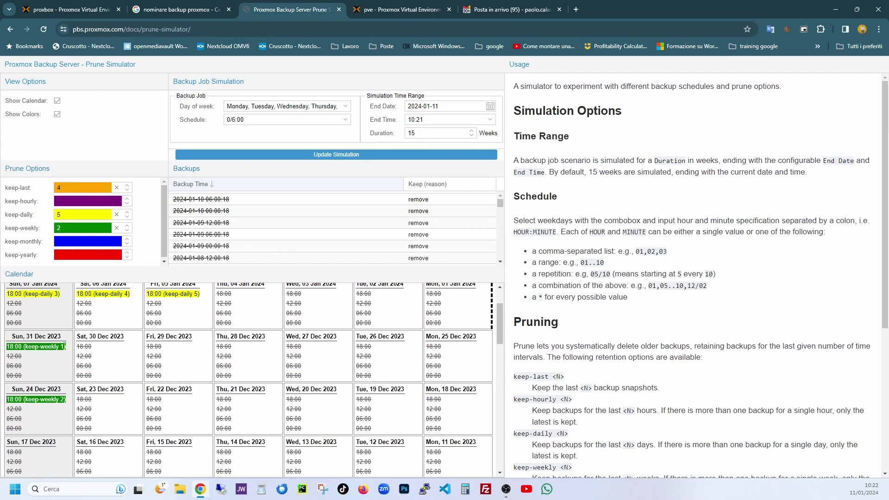
scroll(55, 405, "down", 6)
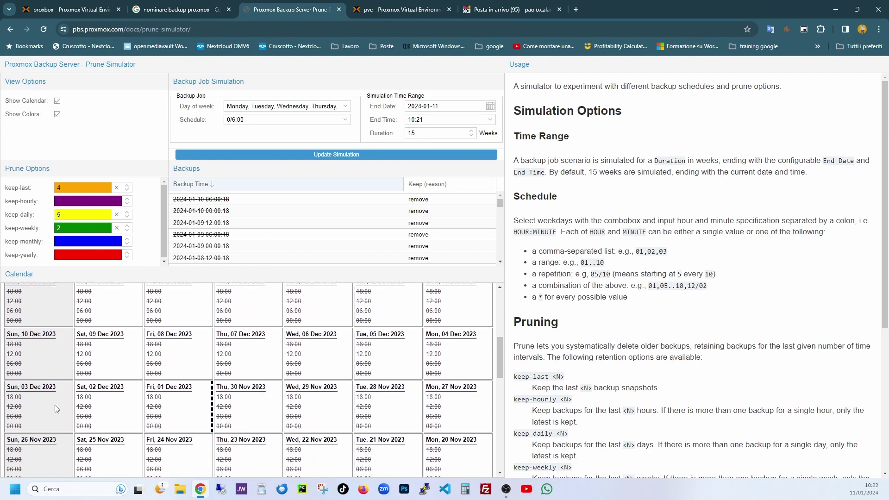
scroll(55, 407, "up", 7)
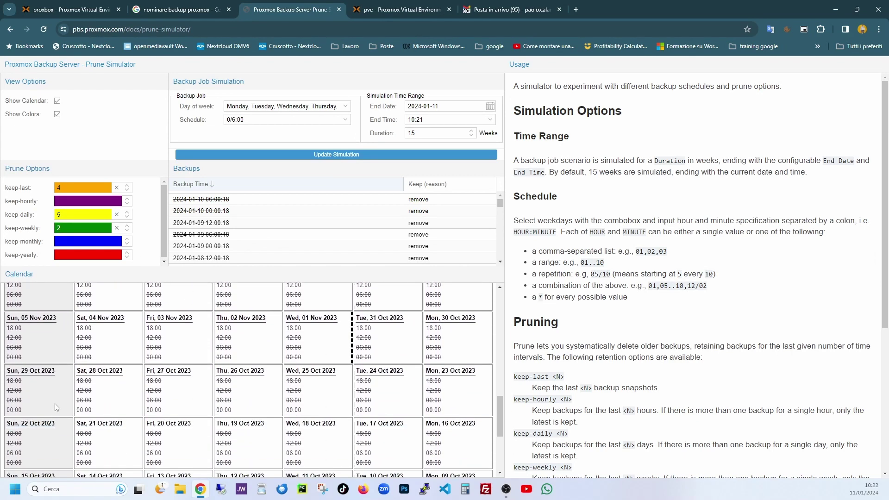
left_click(116, 189)
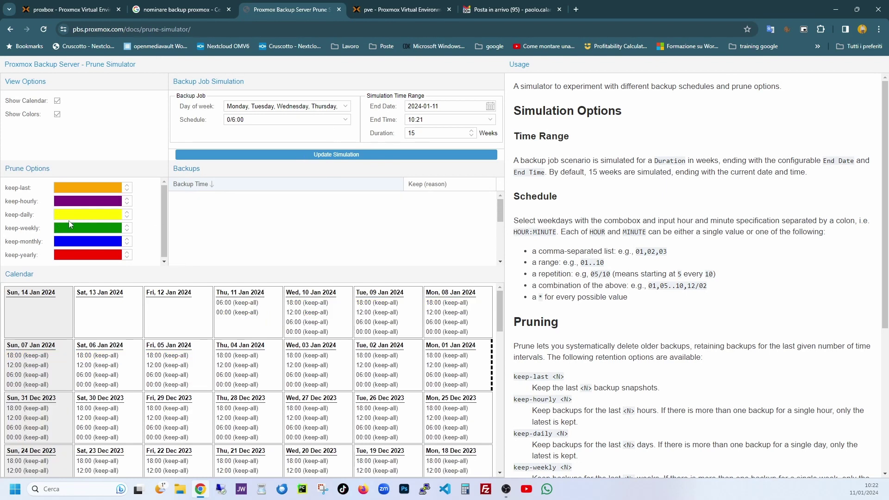